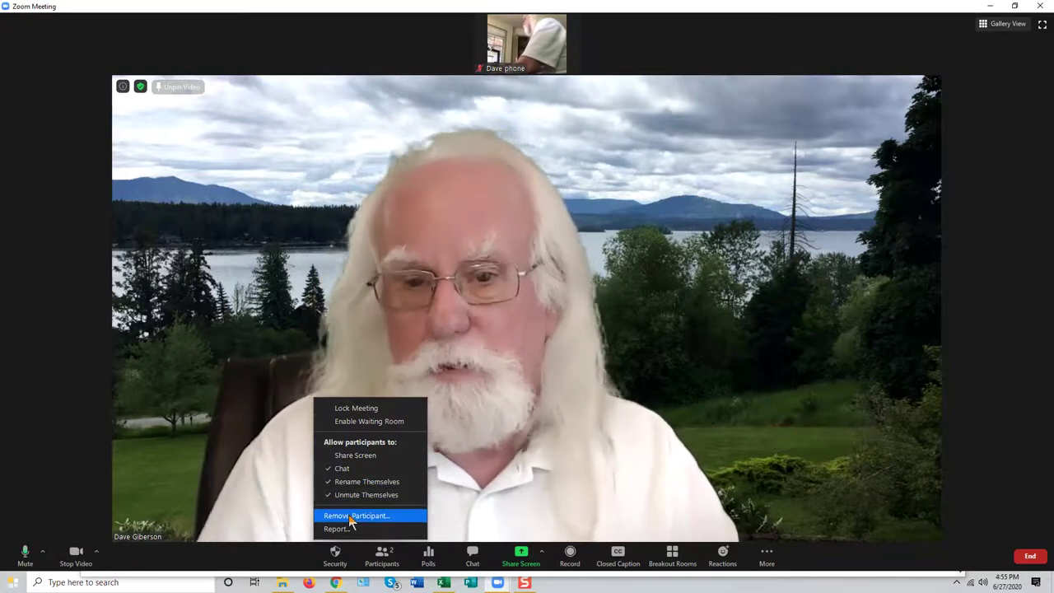
# Examine the Remove Participant and Report options among the meeting's security controls without removing or reporting anyone.
pyautogui.click(352, 518)
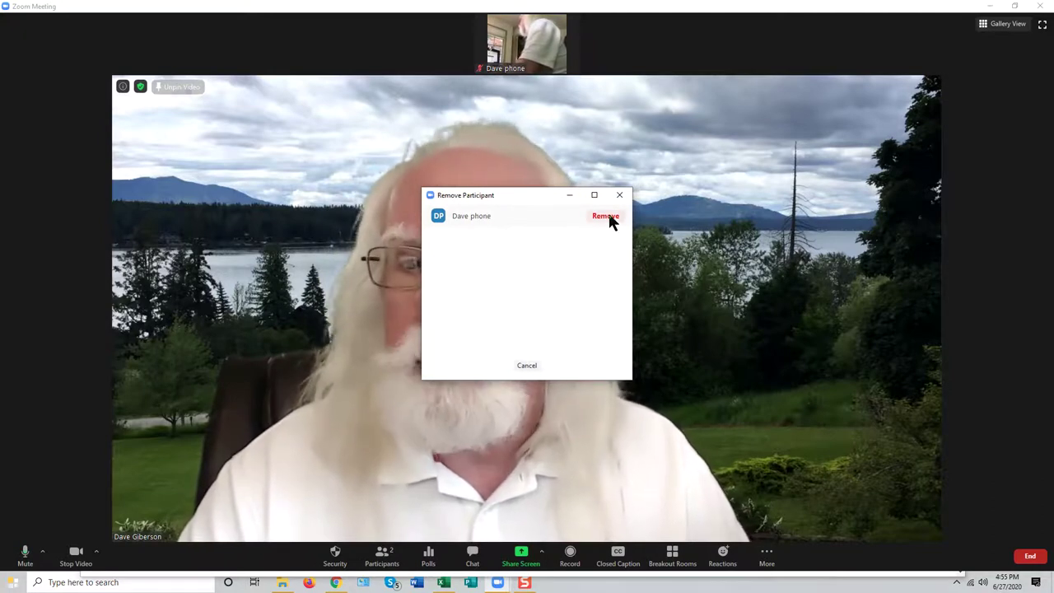
pyautogui.click(621, 198)
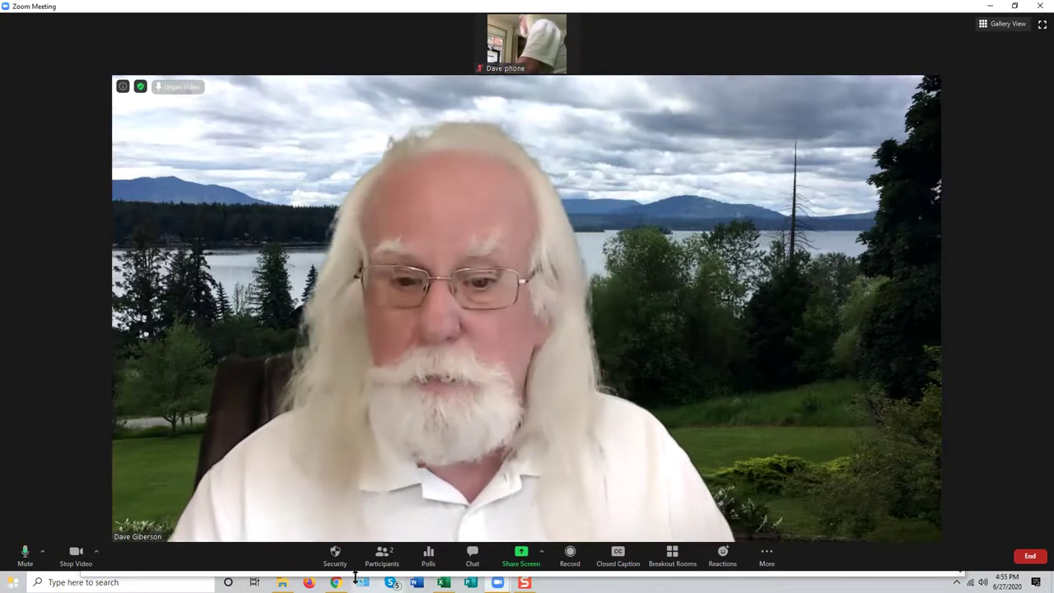
pyautogui.click(334, 558)
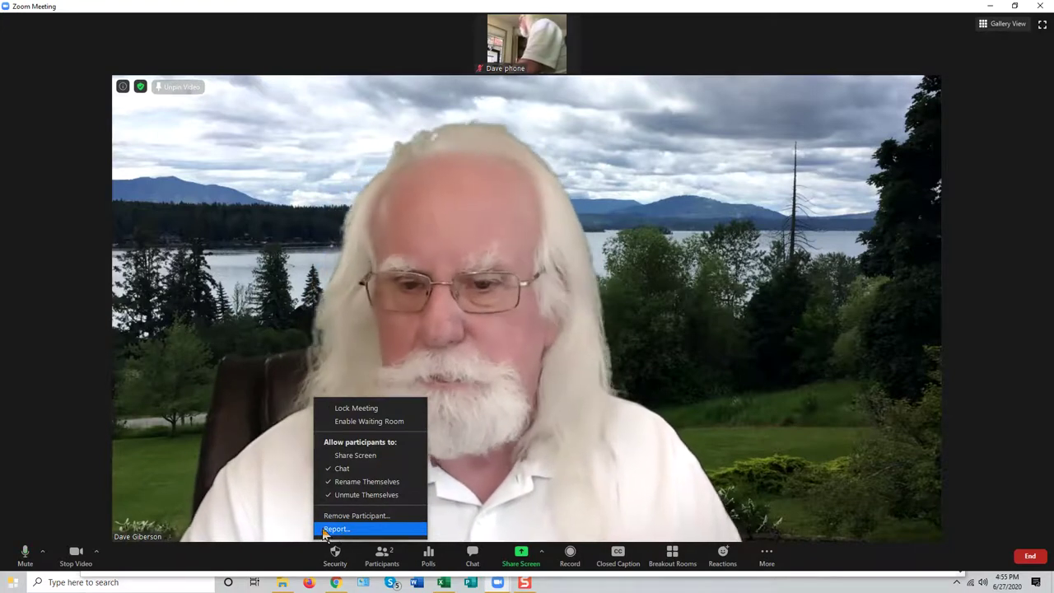
pyautogui.click(647, 372)
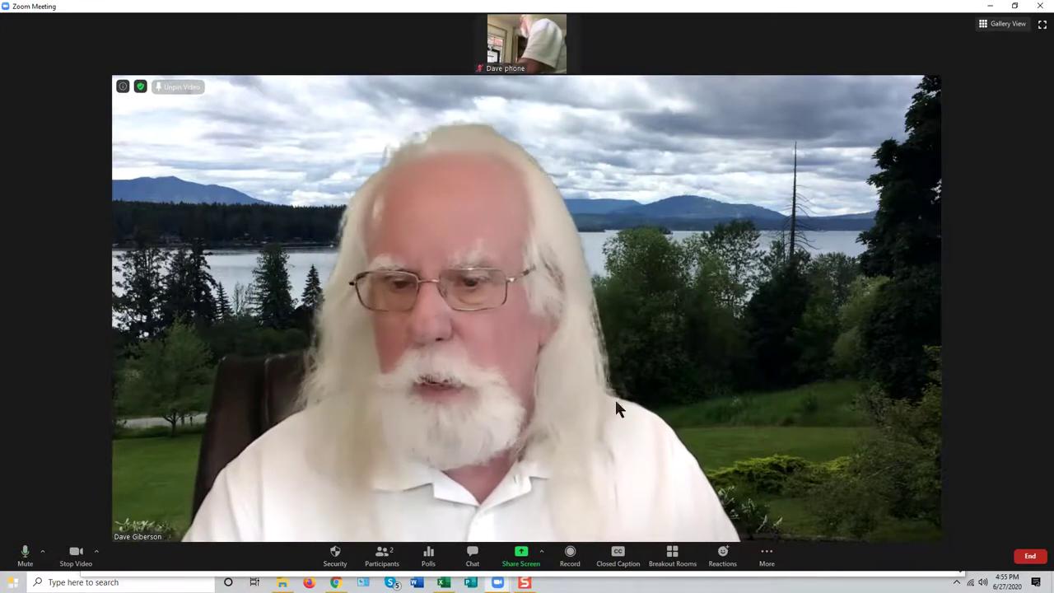
# Open the participants list and review the additional host controls available for the second participant.
pyautogui.click(383, 557)
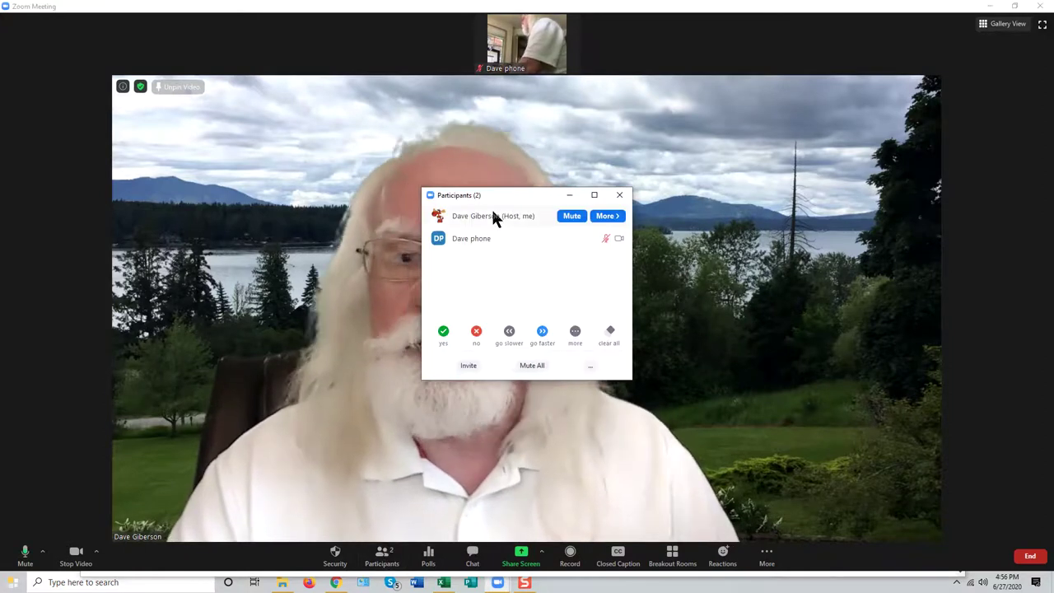
pyautogui.moveTo(474, 215)
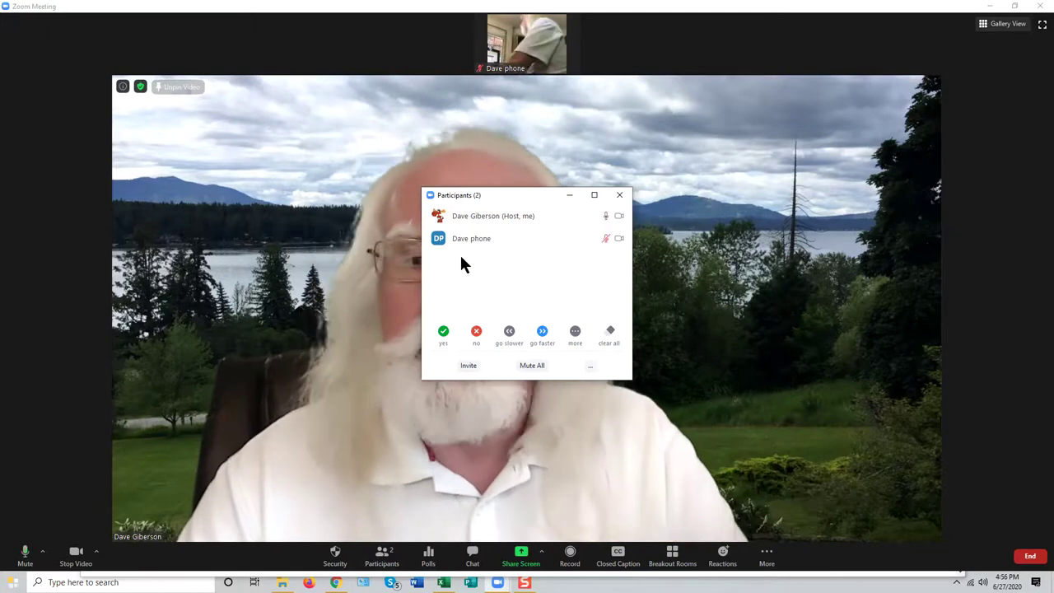
pyautogui.moveTo(465, 239)
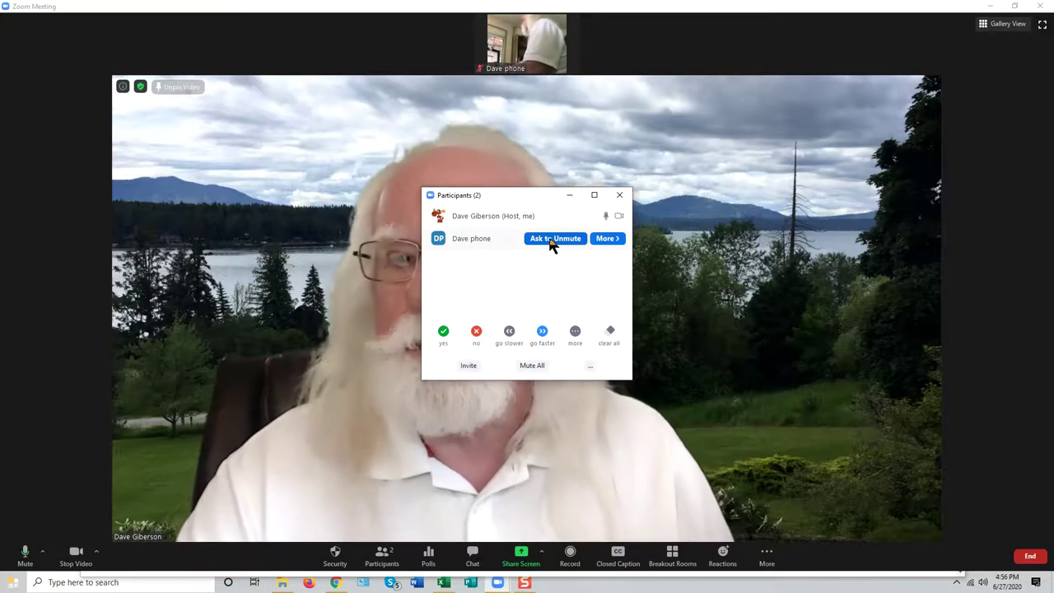
pyautogui.click(607, 239)
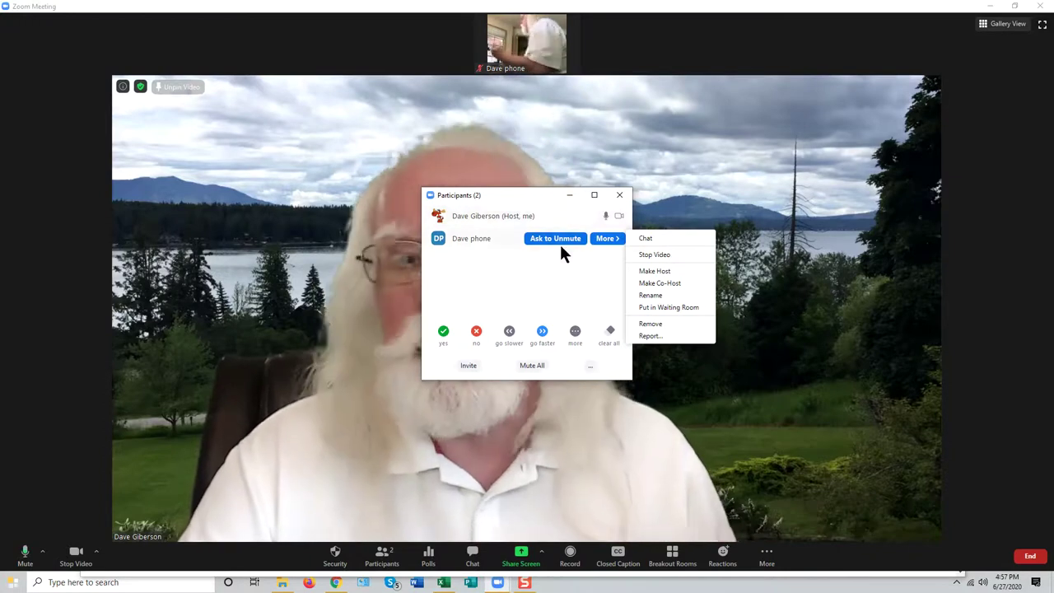
# Examine Mute All and its option to allow participants to unmute themselves, leave it unapplied, and close the participants list.
pyautogui.click(530, 363)
pyautogui.click(531, 363)
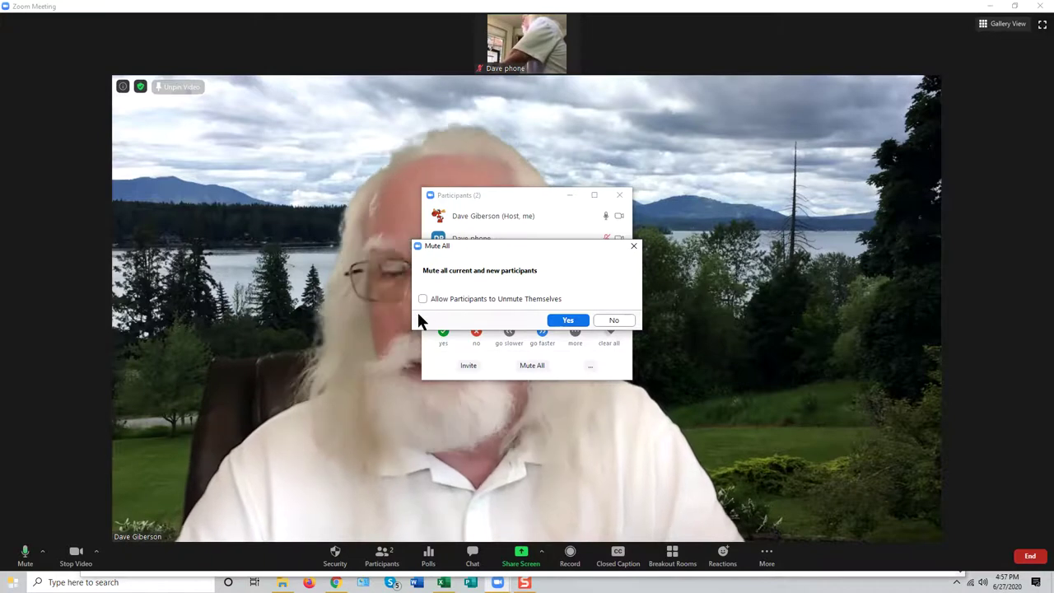
pyautogui.click(423, 298)
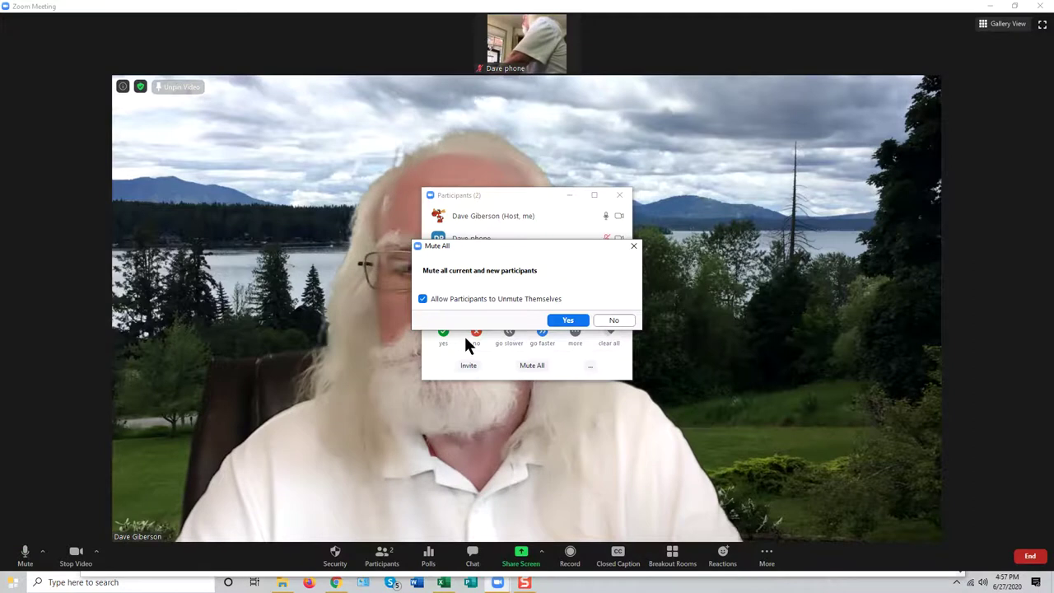
pyautogui.click(633, 247)
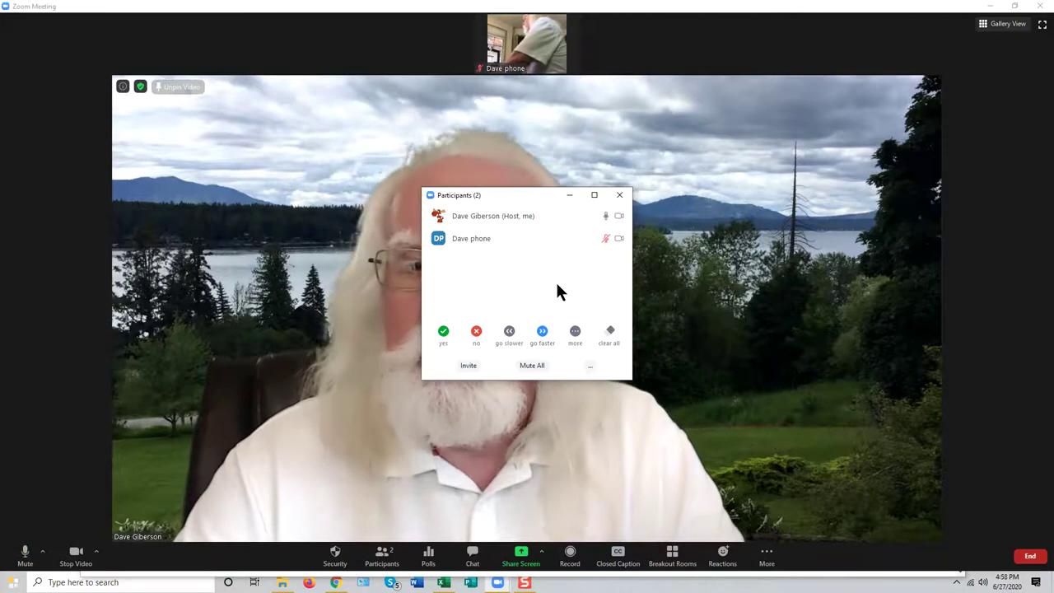
pyautogui.click(620, 196)
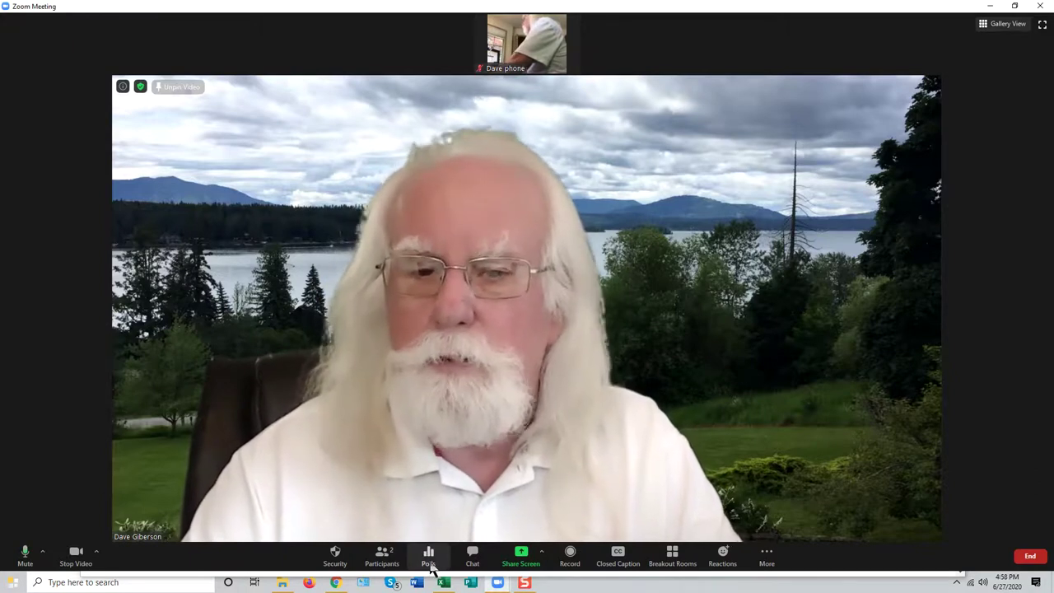
# View the Trial Poll question about remote instruction tools and close it without launching the poll.
pyautogui.click(429, 567)
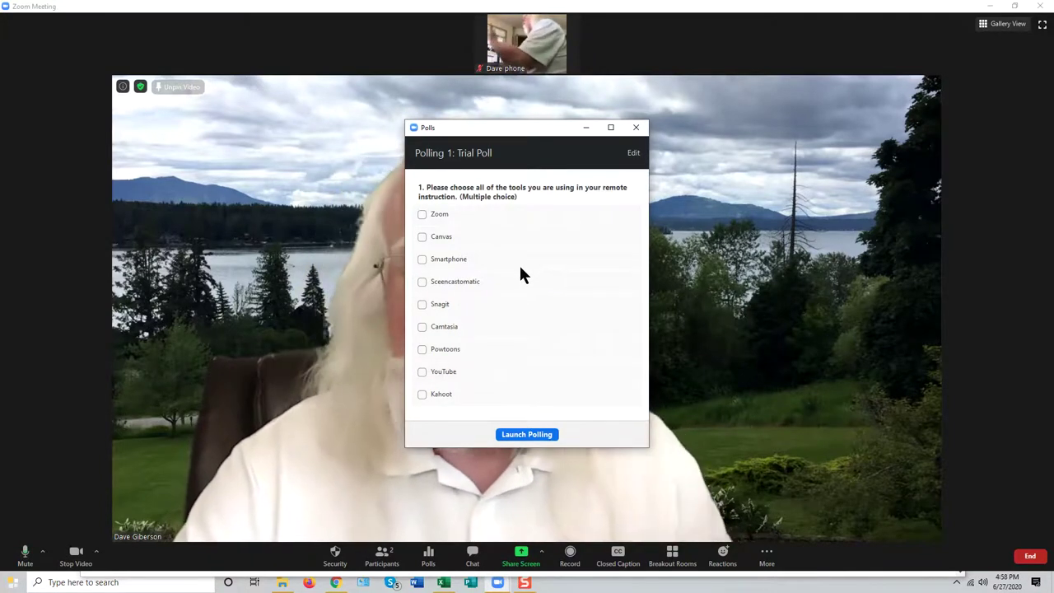
pyautogui.click(636, 129)
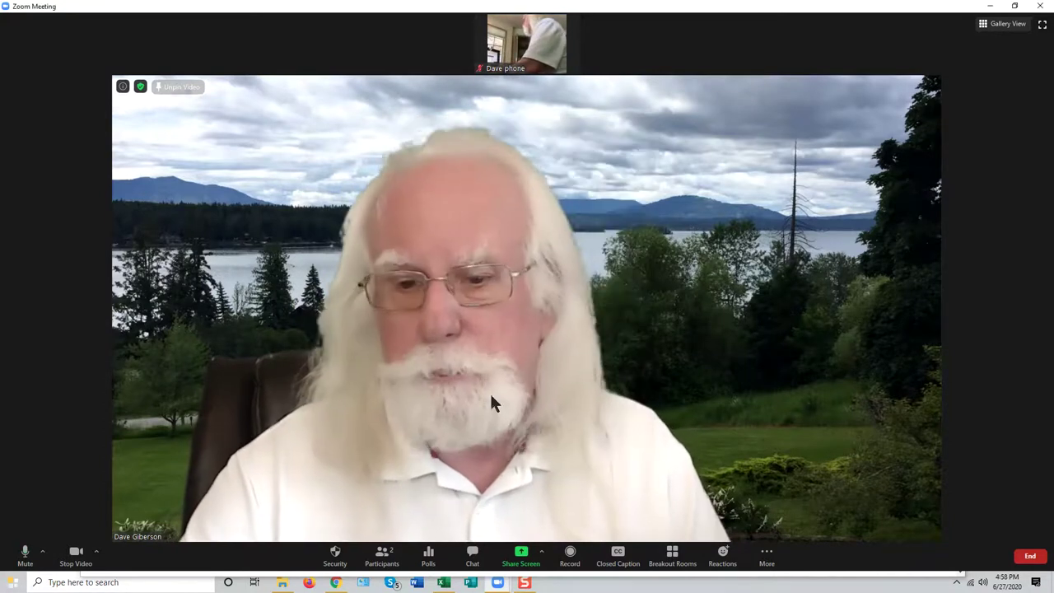
# Open the group chat and send the message "Hi there!" to Everyone (in Meeting).
pyautogui.click(473, 559)
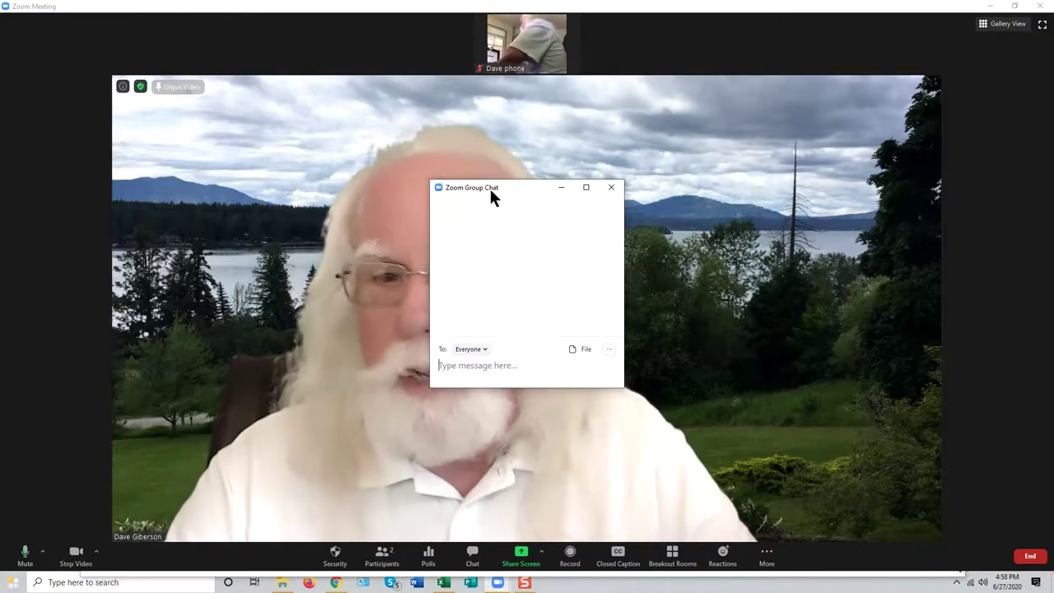
pyautogui.click(461, 365)
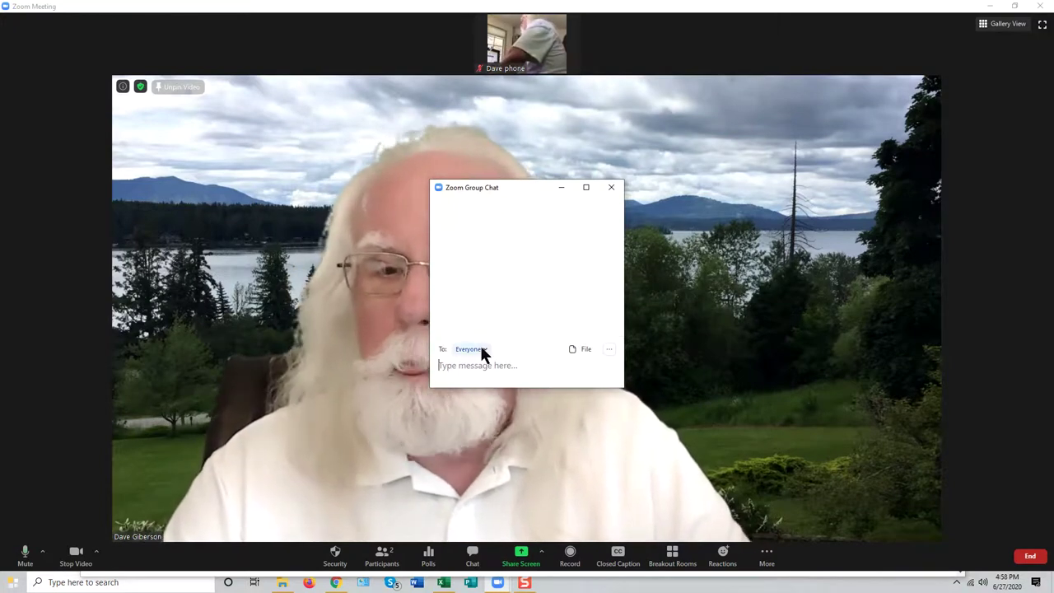
pyautogui.click(484, 351)
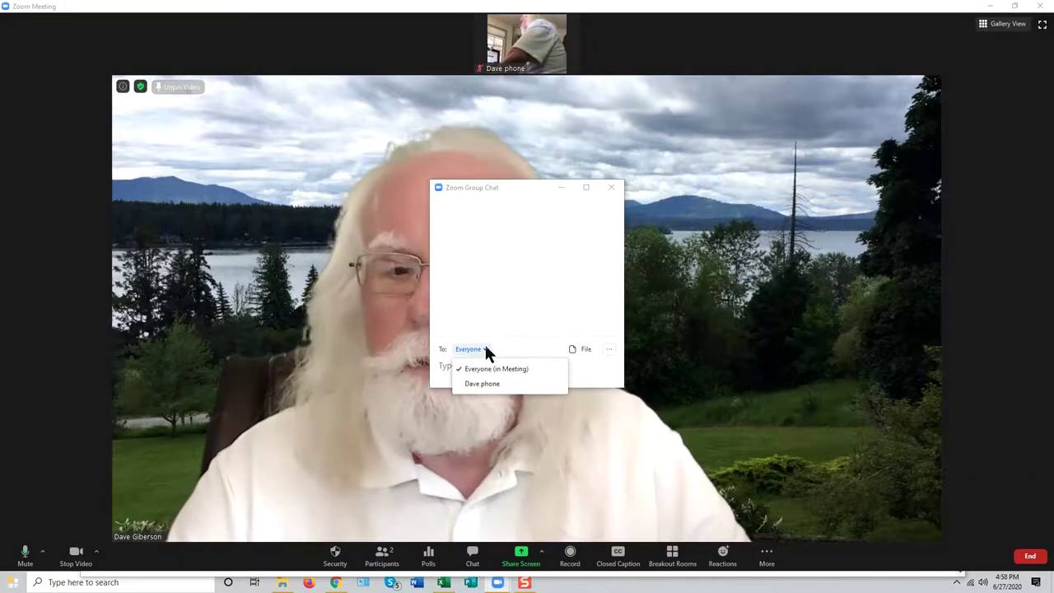
pyautogui.click(484, 351)
pyautogui.click(482, 349)
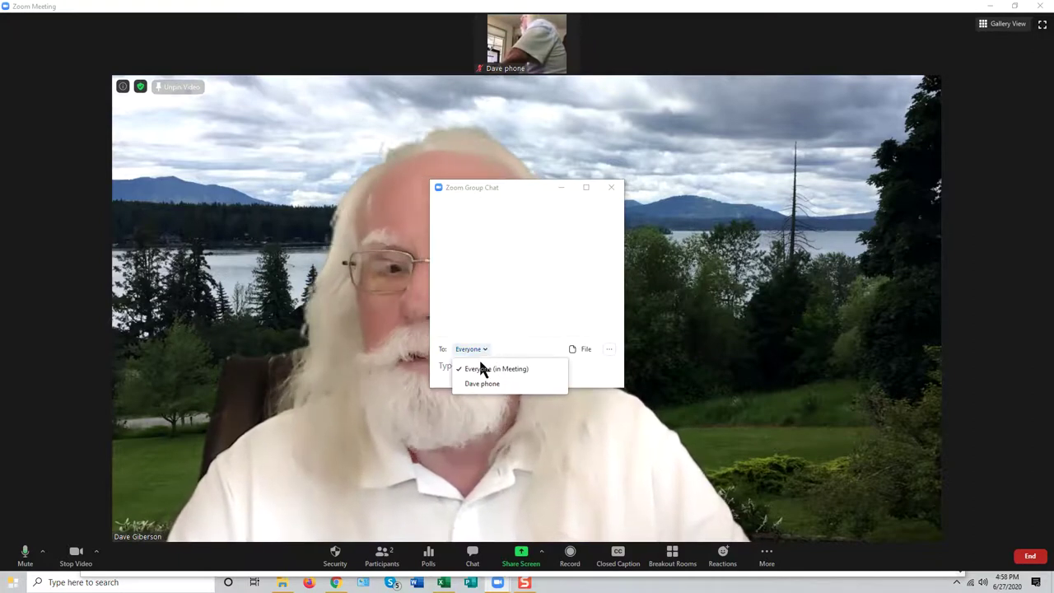
pyautogui.click(494, 366)
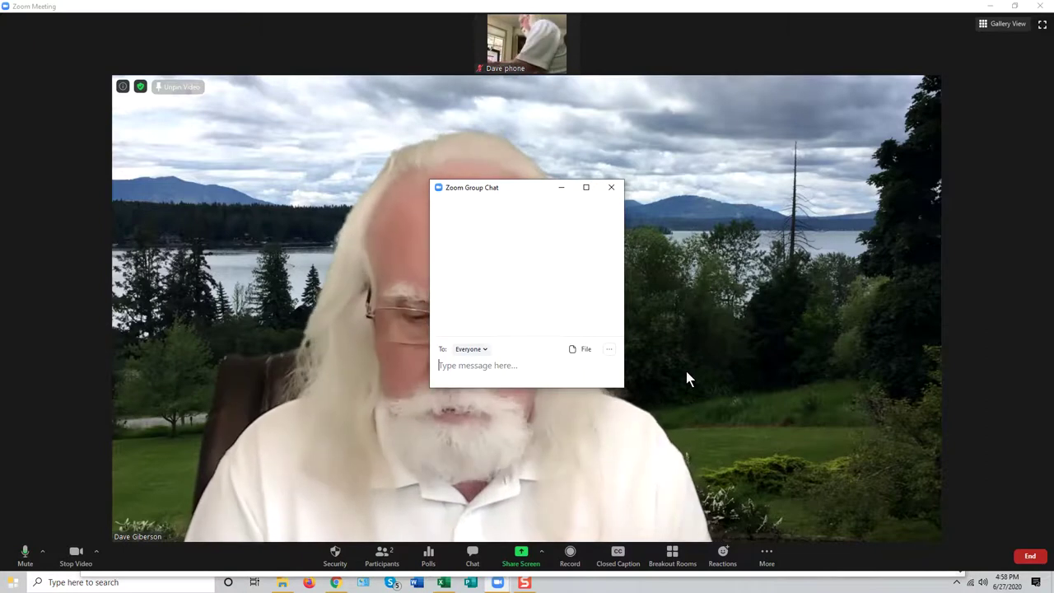
pyautogui.write('Hi there!')
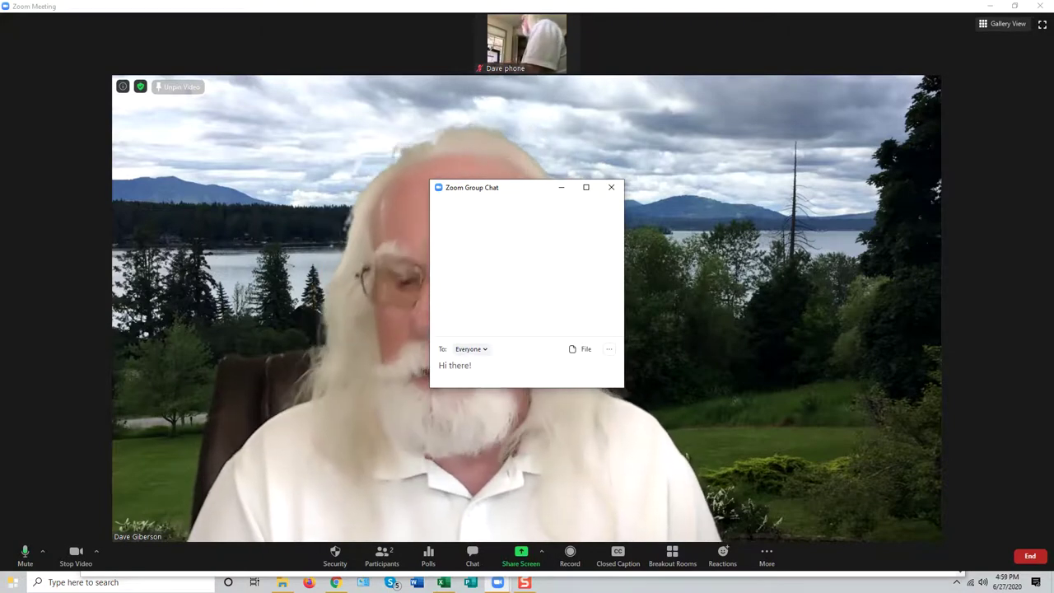
pyautogui.press('Return')
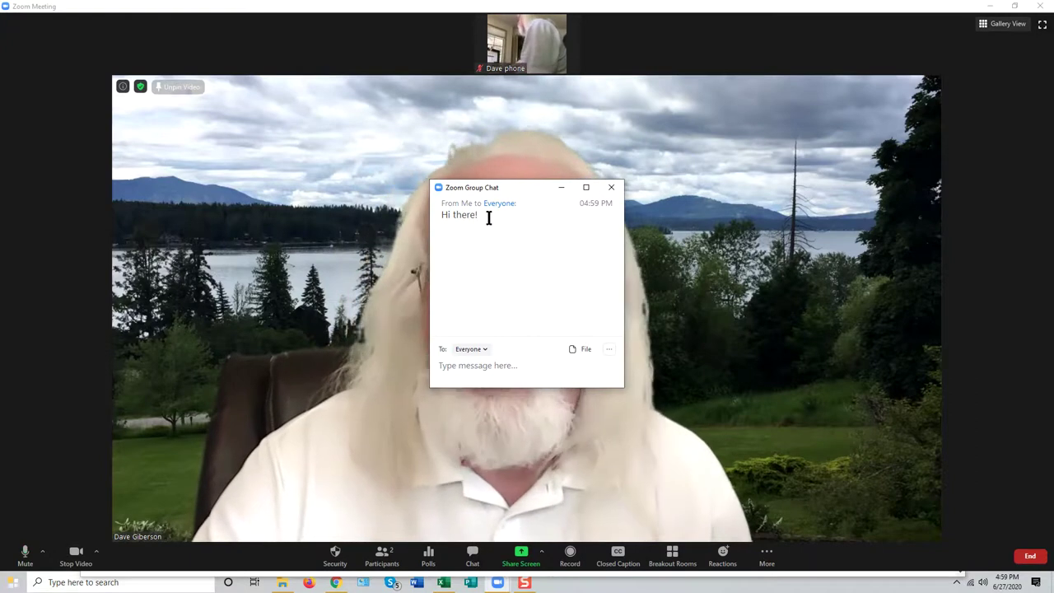
# Merge the separate group chat into the meeting window.
pyautogui.click(609, 353)
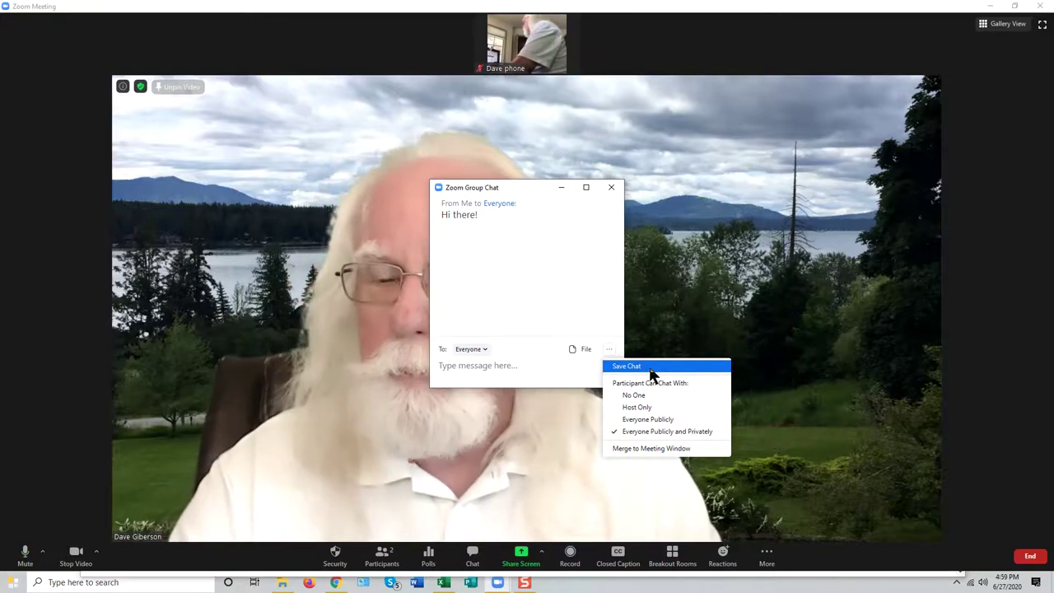
pyautogui.click(659, 448)
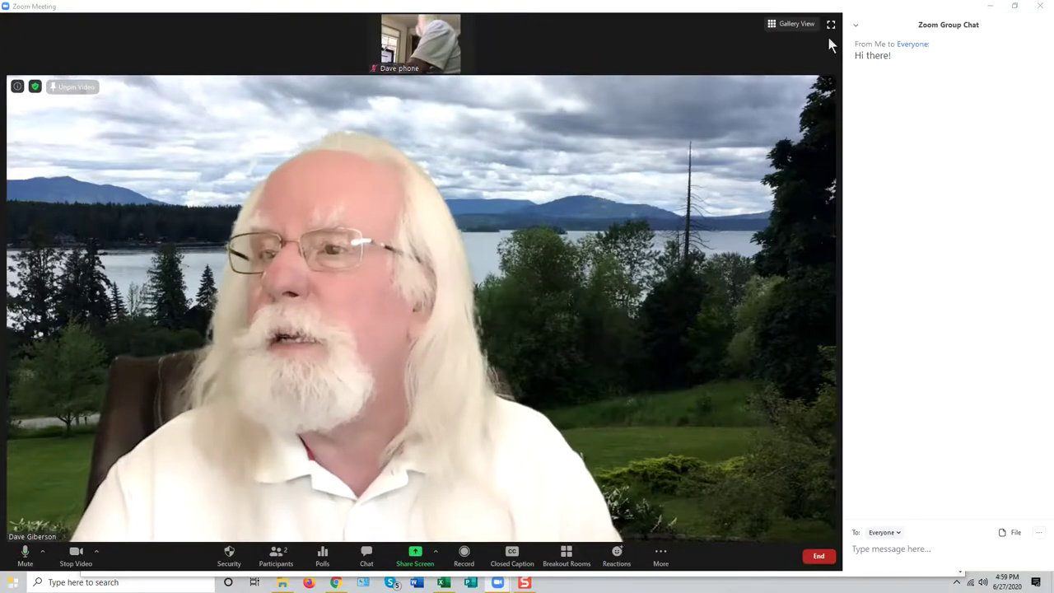
# Close the docked group chat and toggle it open and closed, leaving it displayed.
pyautogui.click(854, 27)
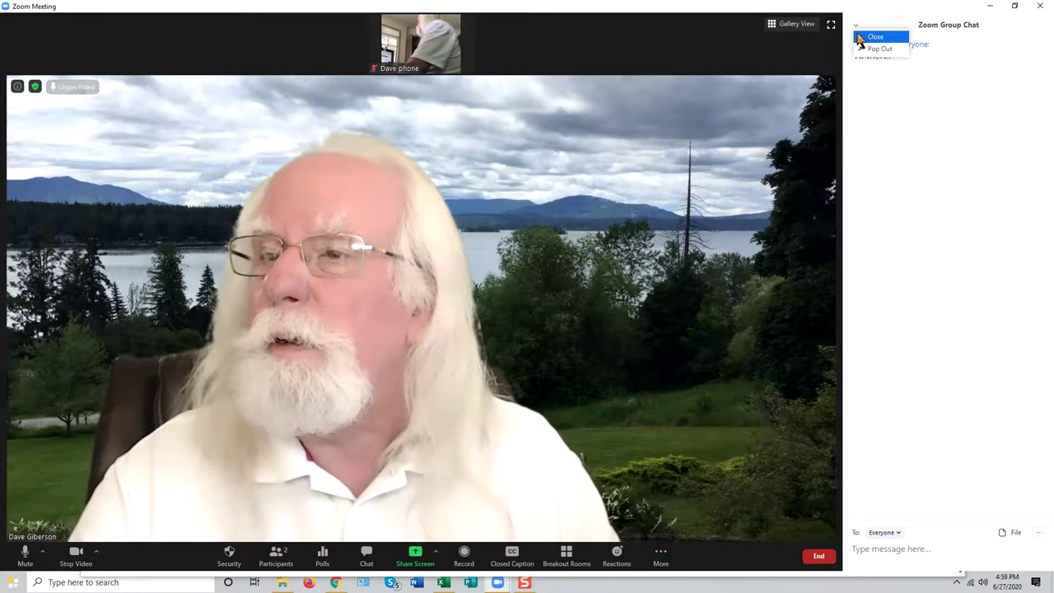
pyautogui.click(875, 39)
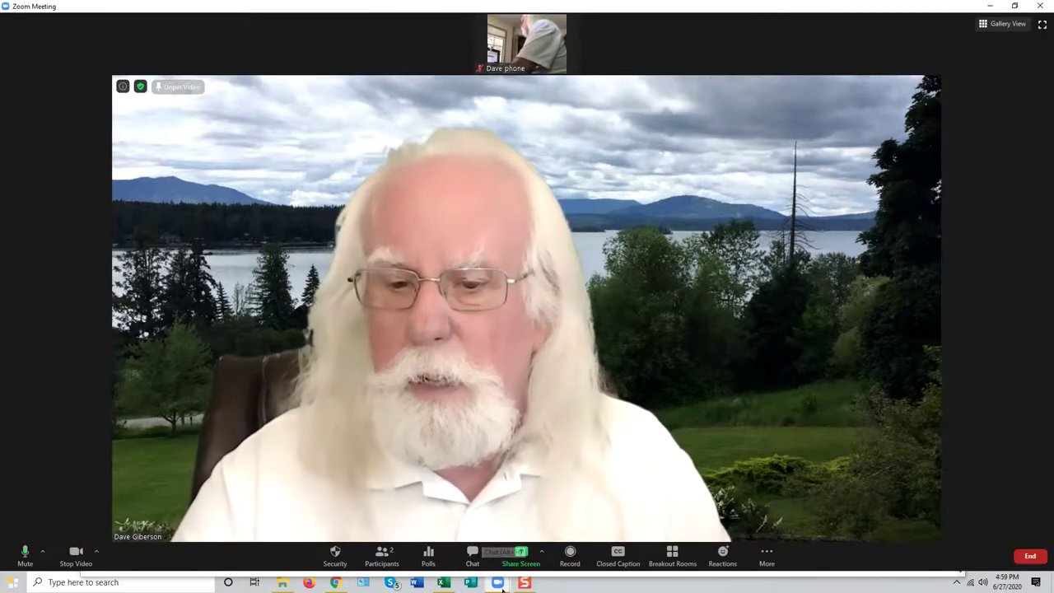
pyautogui.click(472, 558)
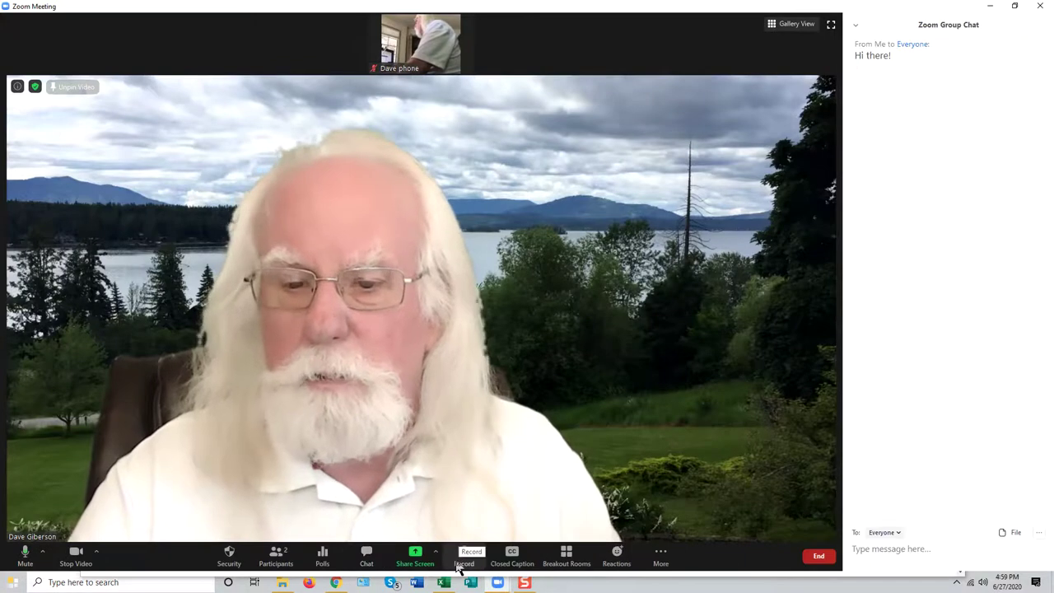
pyautogui.click(367, 555)
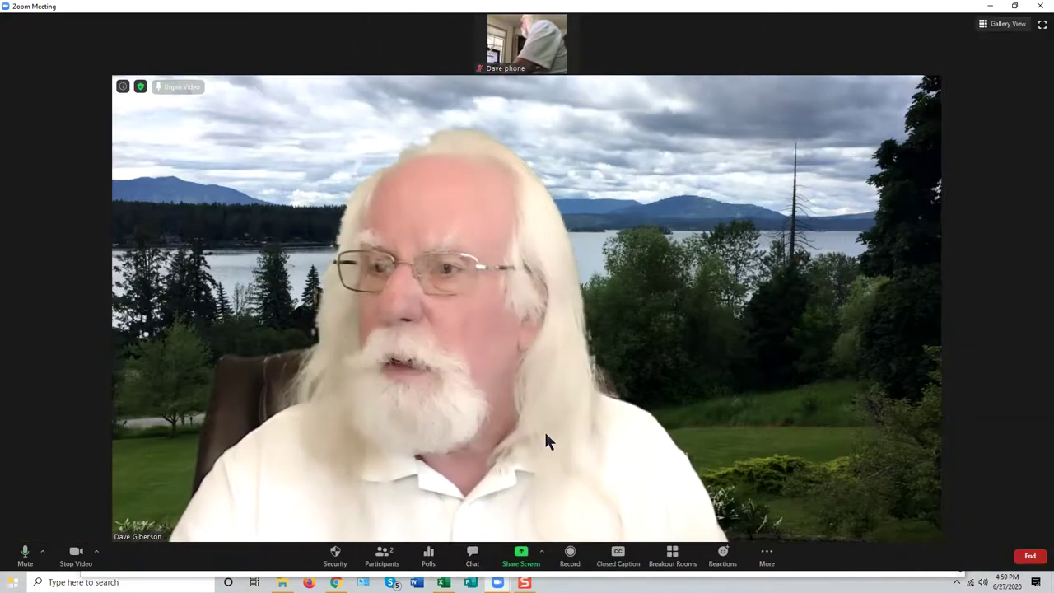
pyautogui.click(466, 562)
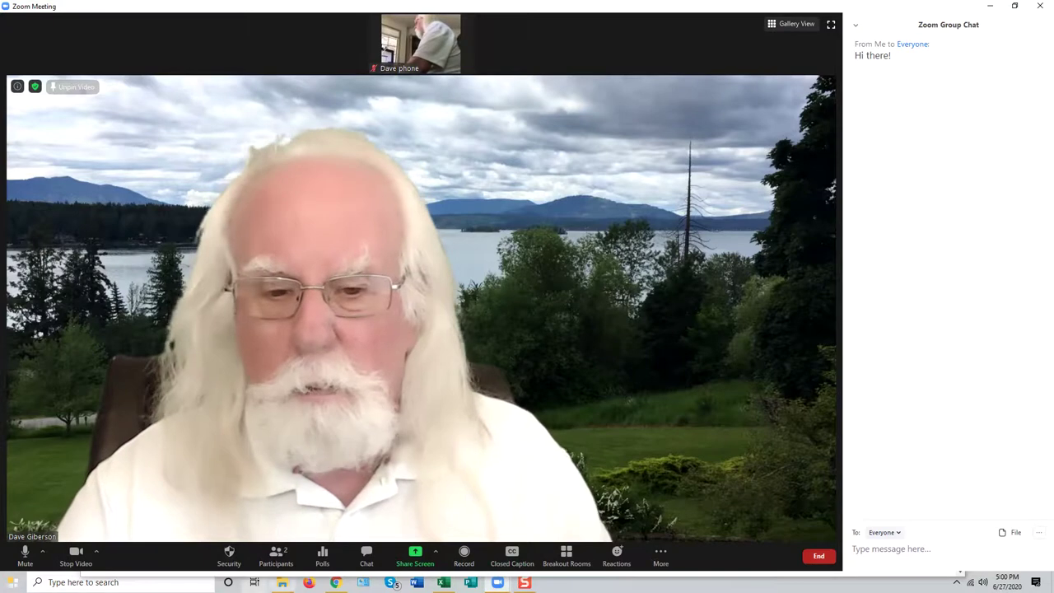
# Switch to File Explorer and open the meeting folder dated 2020-06-27 16.45.02 inside the Zoom folder in Documents.
pyautogui.click(281, 583)
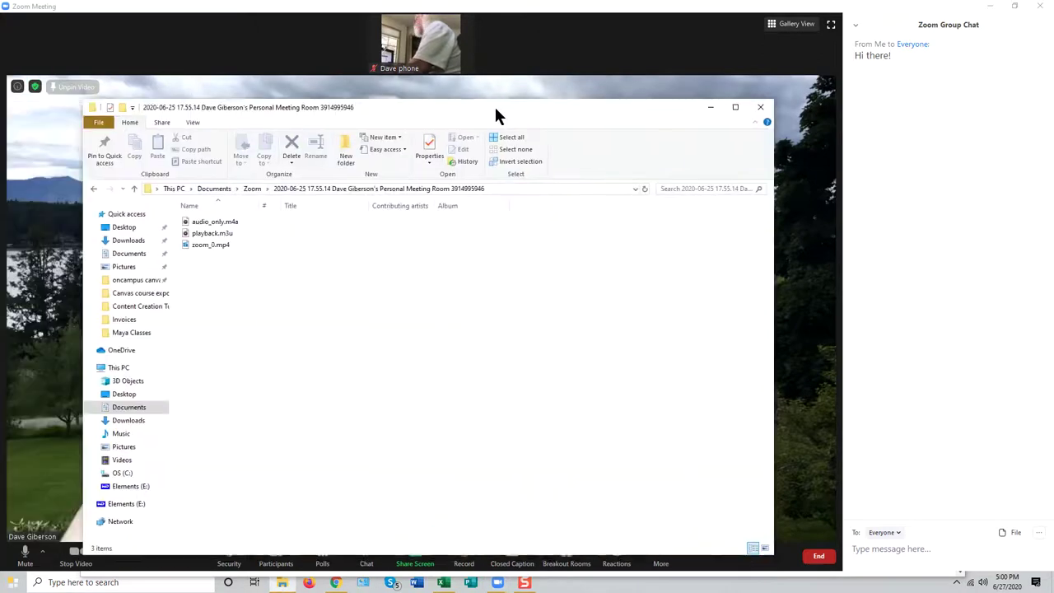
pyautogui.moveTo(494, 104); pyautogui.dragTo(503, 97)
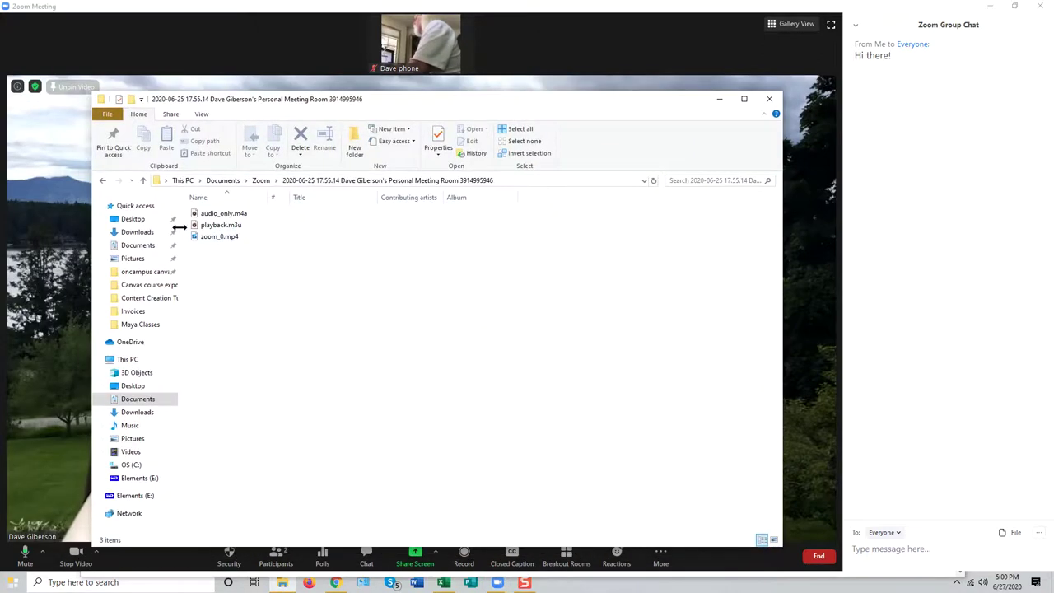
pyautogui.click(138, 246)
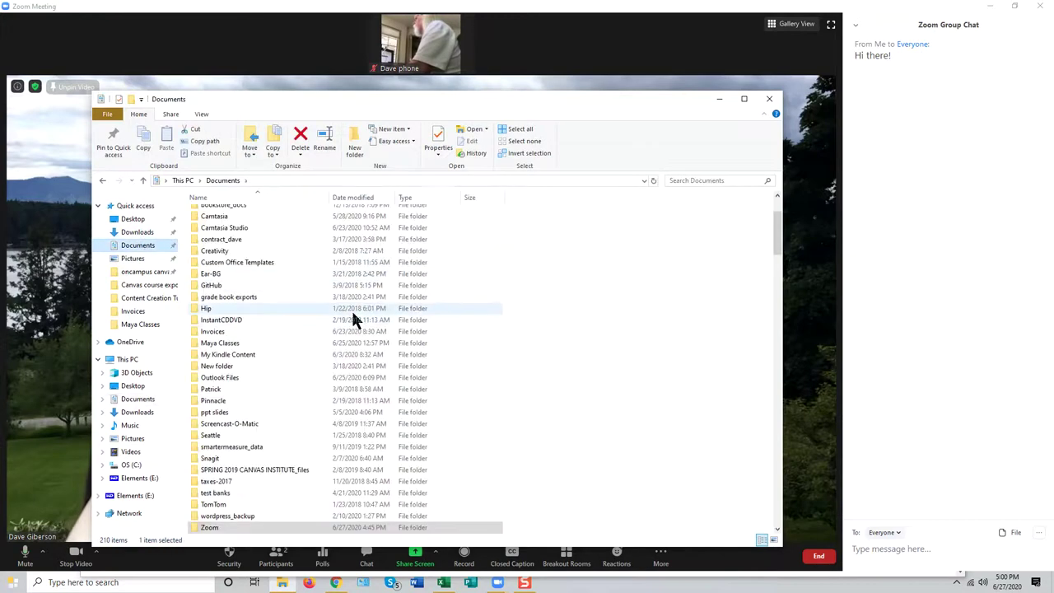
pyautogui.scroll(-3, 336, 327)
pyautogui.scroll(-1, 337, 331)
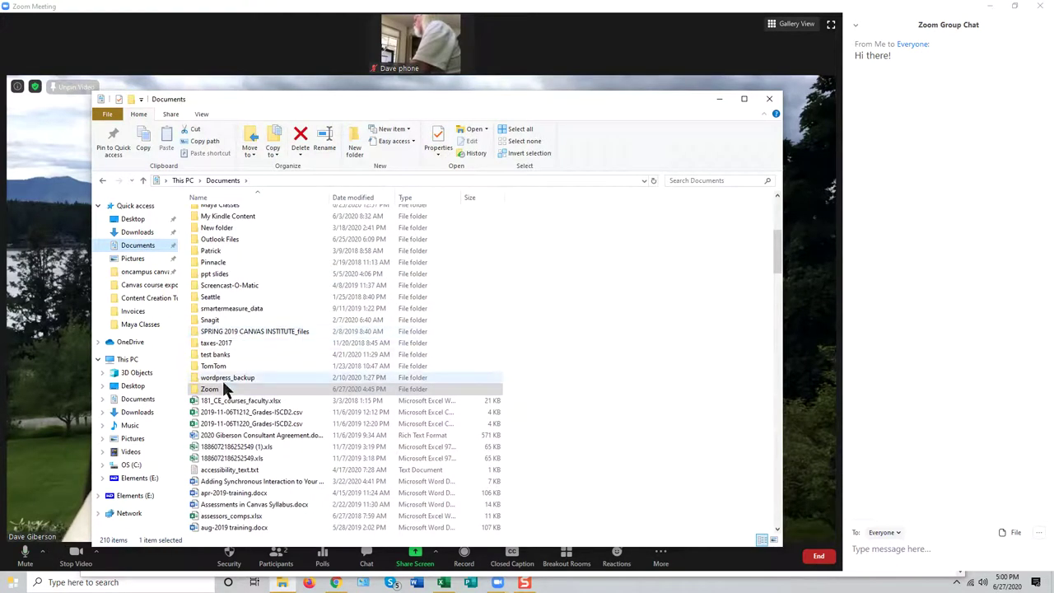
pyautogui.doubleClick(212, 392)
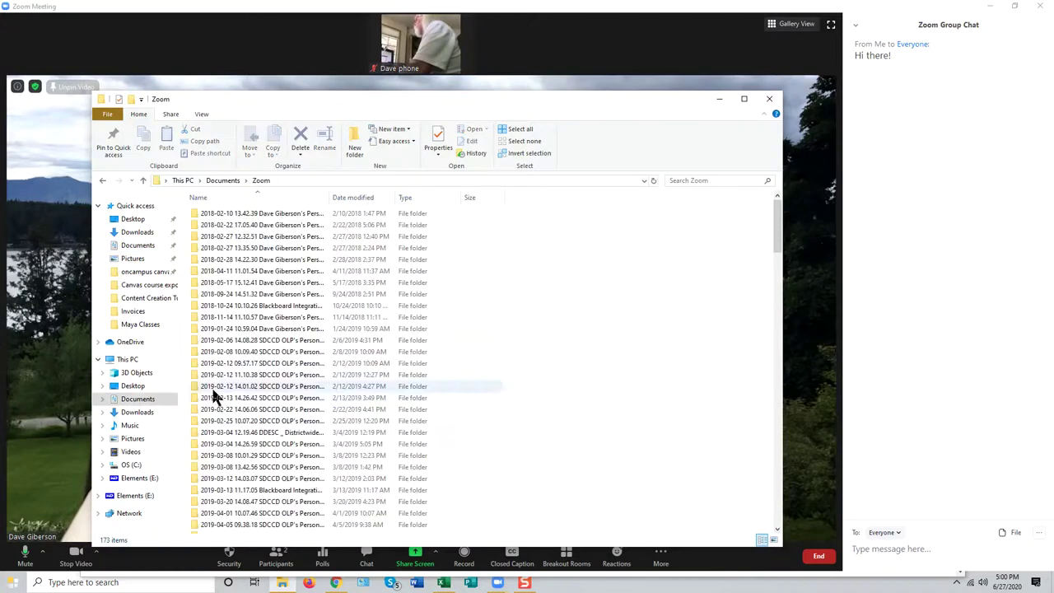
pyautogui.moveTo(781, 249); pyautogui.dragTo(774, 527)
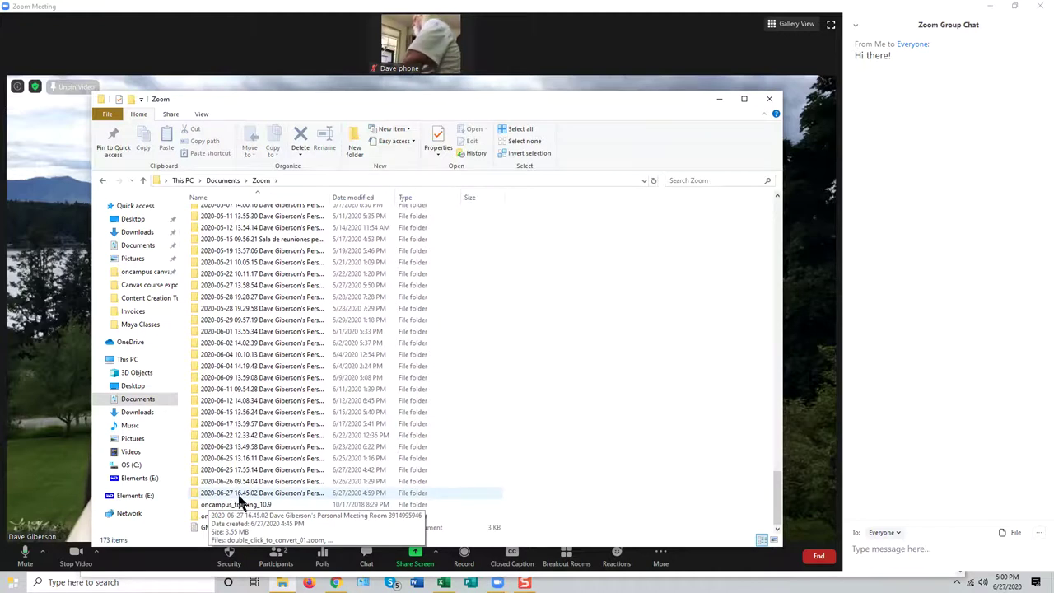
pyautogui.doubleClick(238, 494)
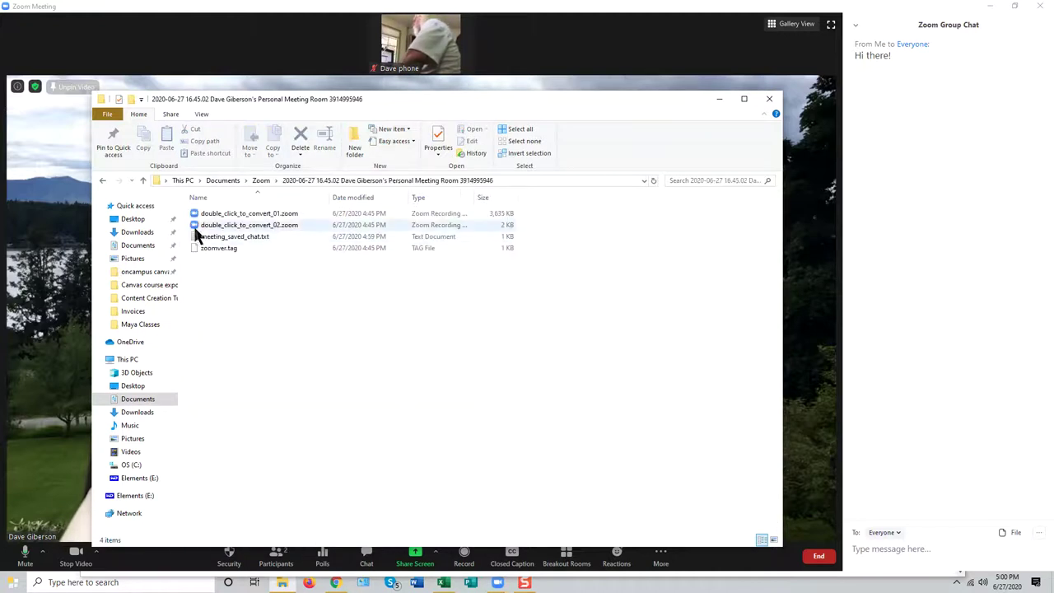
# Open meeting_saved_chat.txt to read the saved chat, close it, and minimize the meeting folder window.
pyautogui.doubleClick(258, 238)
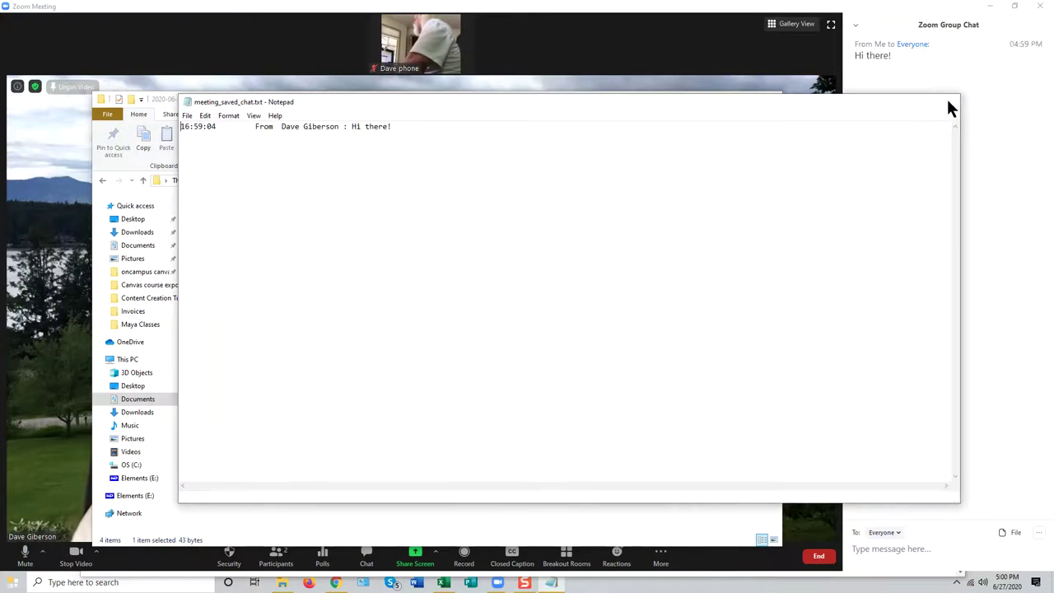
pyautogui.click(950, 103)
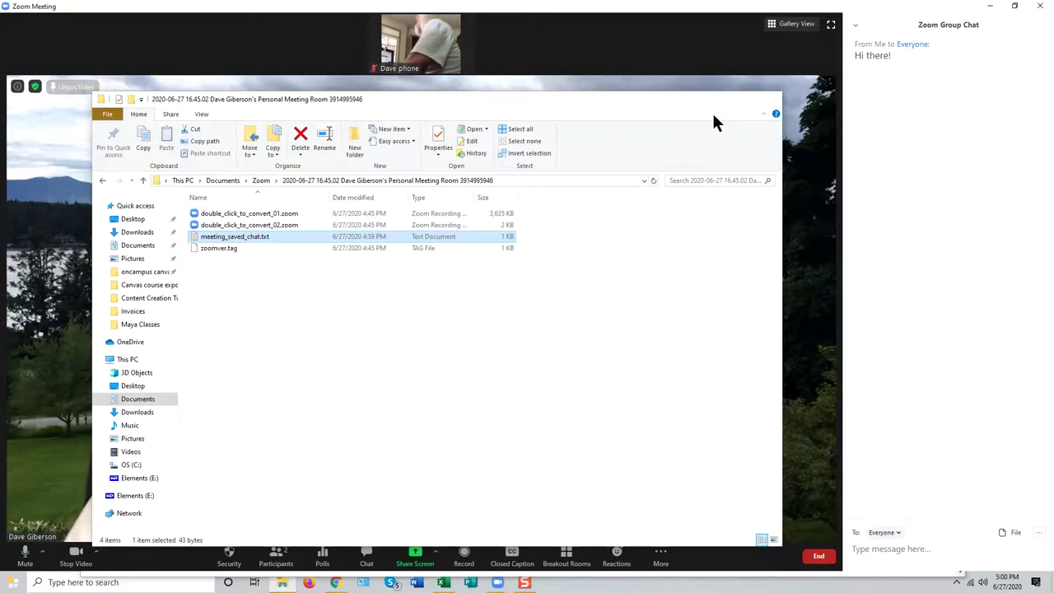
pyautogui.click(717, 101)
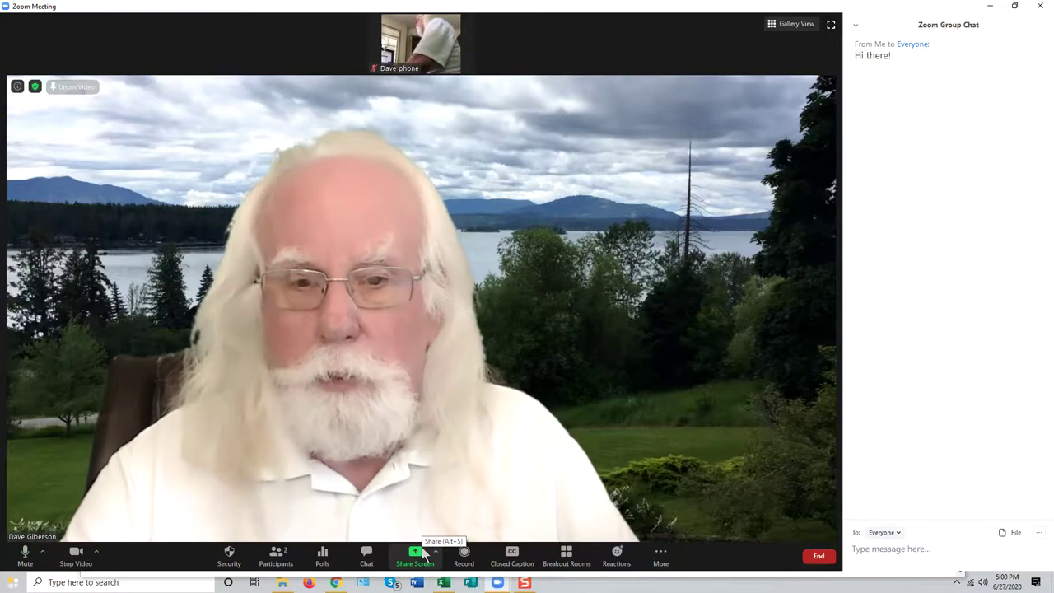
# Close the docked group chat and share Screen 1 with computer sound enabled.
pyautogui.click(855, 25)
pyautogui.click(875, 38)
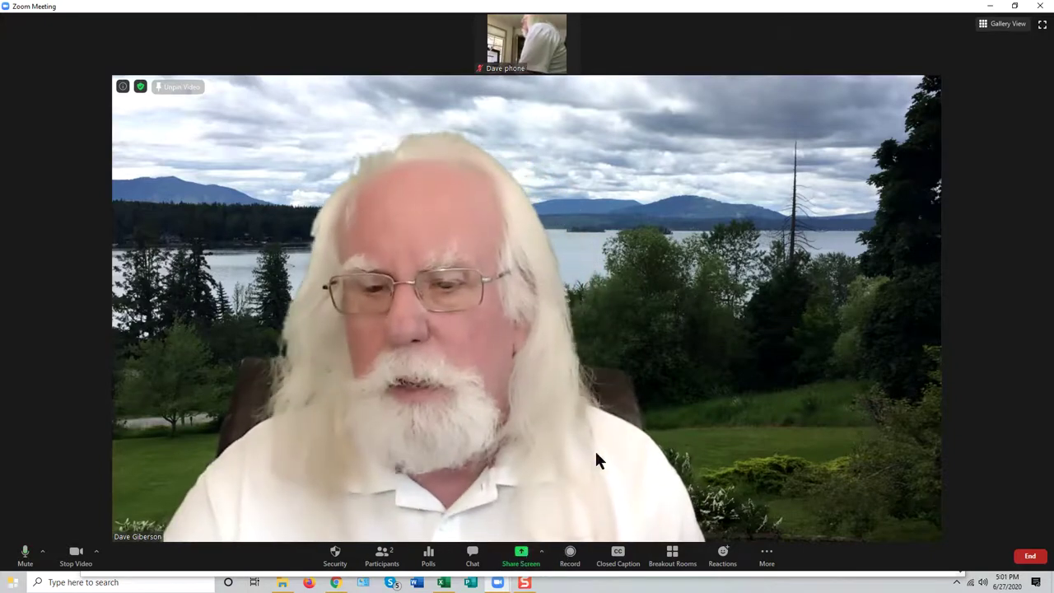
pyautogui.click(522, 557)
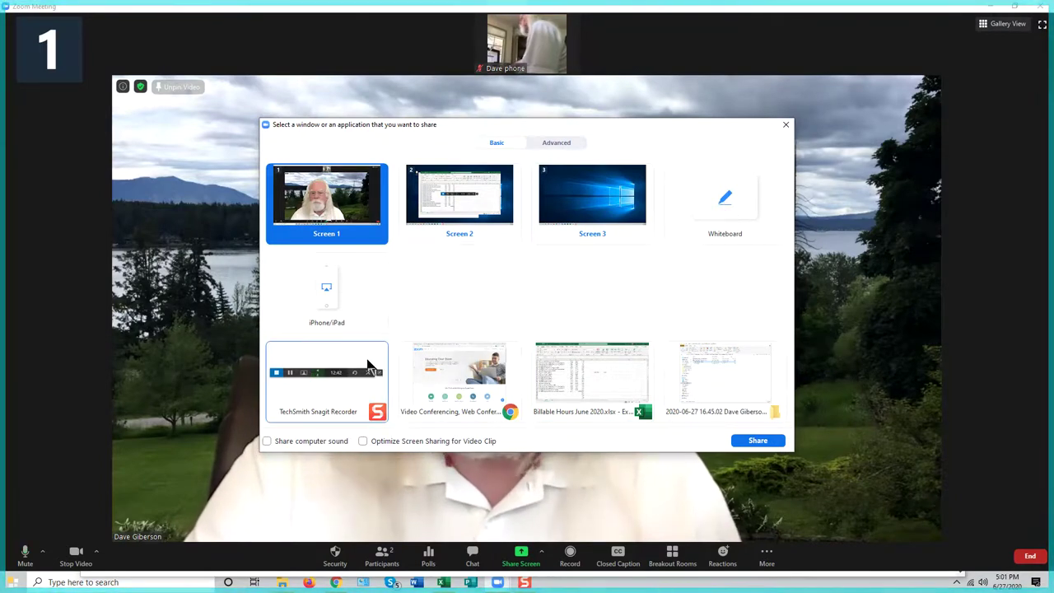
pyautogui.click(266, 442)
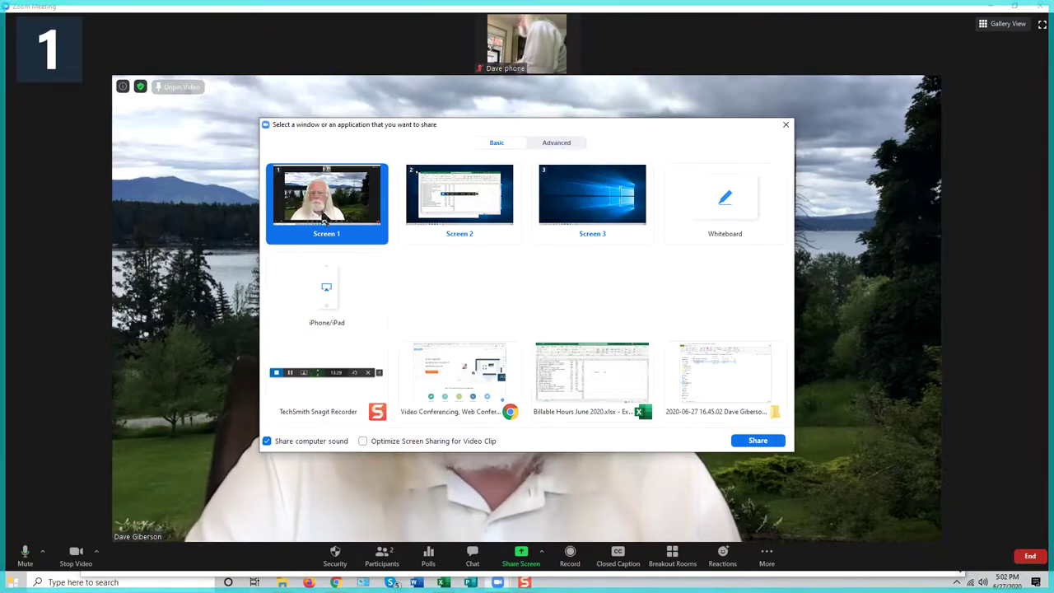
pyautogui.click(756, 442)
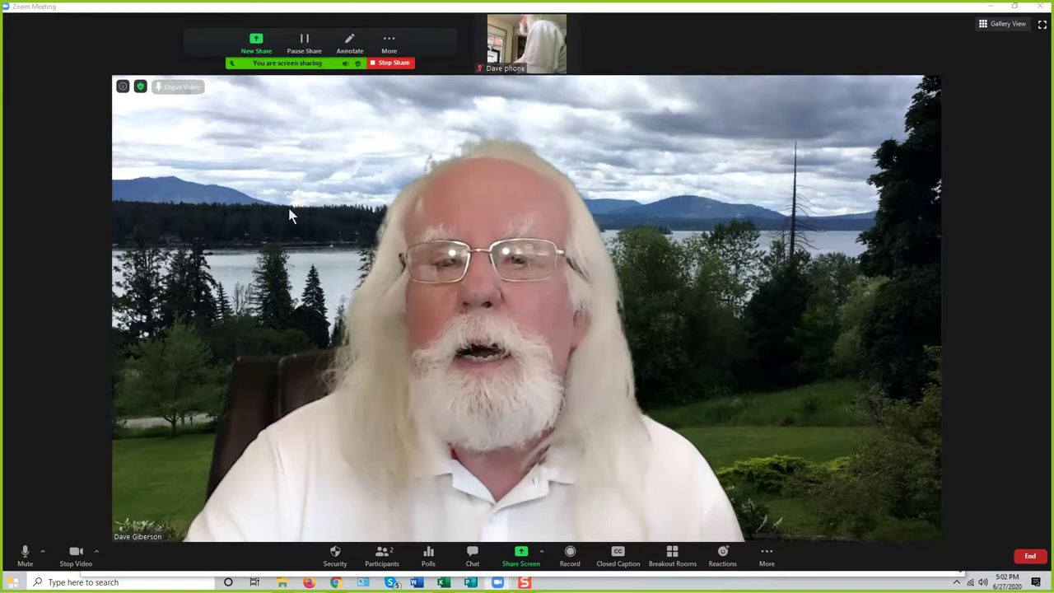
# Examine the additional screen-sharing options, including the one for disabling participants' annotation.
pyautogui.click(389, 43)
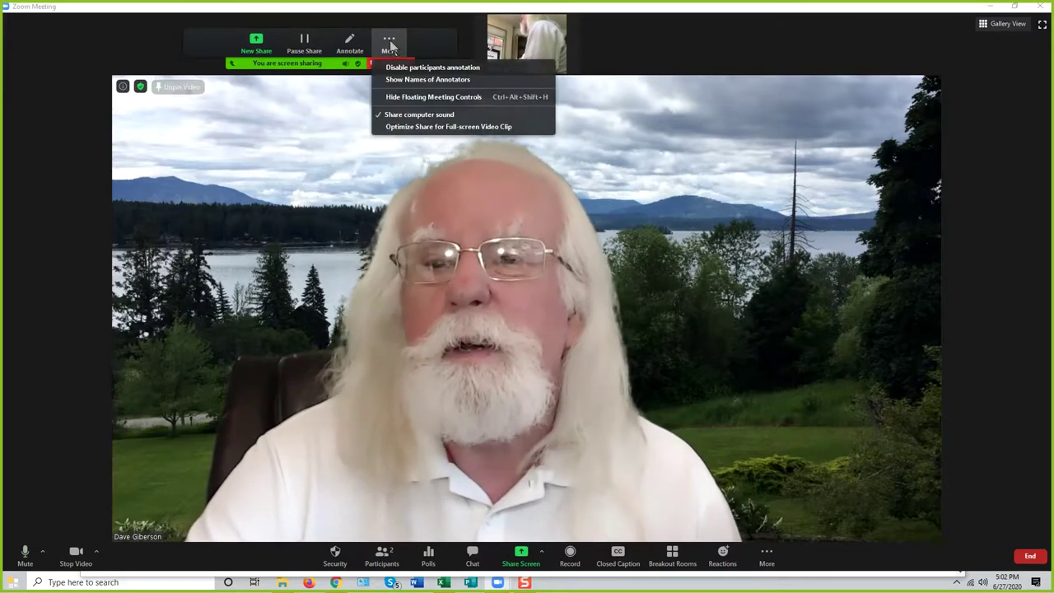
pyautogui.click(429, 70)
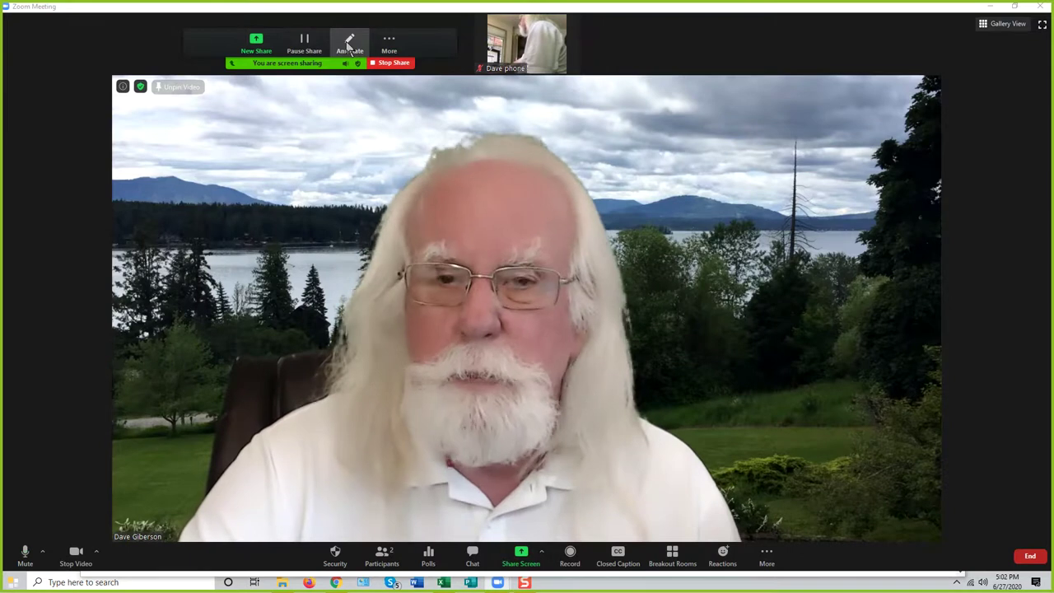
# Annotate the shared screen with blue horns drawn beside the presenter's head and a text label with his first name above it.
pyautogui.click(349, 46)
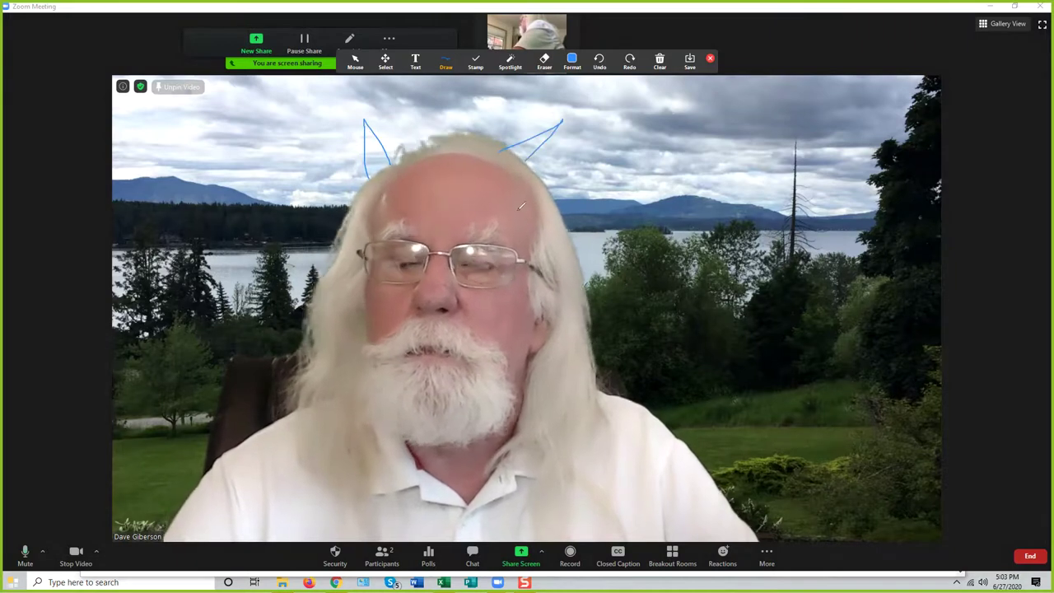
pyautogui.click(414, 96)
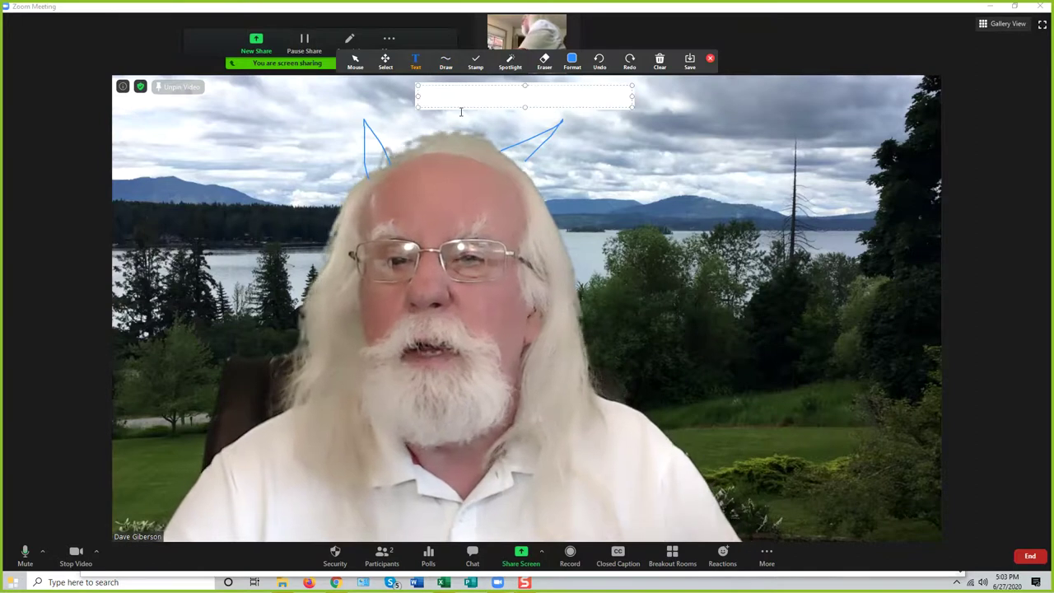
pyautogui.write('Dave')
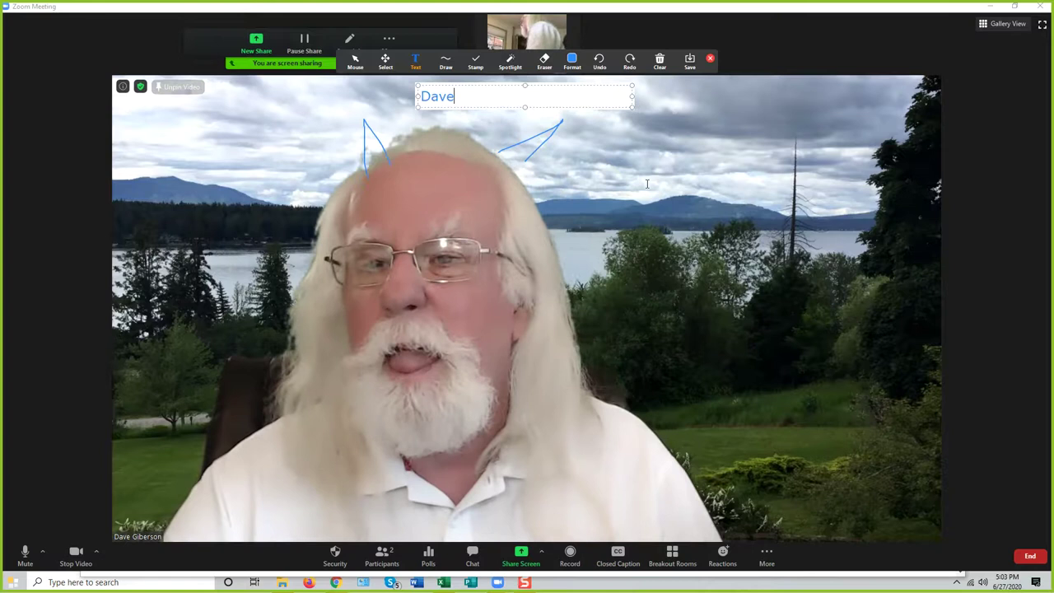
# Look over the annotation stamps and the color, line width and font formats, and try the Spotlight pointer.
pyautogui.click(476, 62)
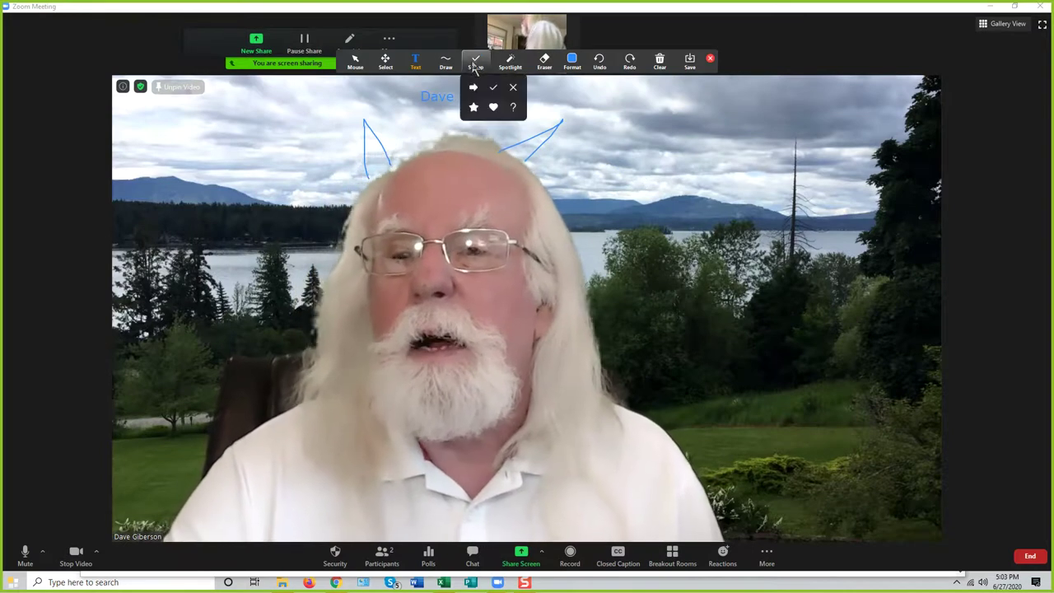
pyautogui.click(512, 68)
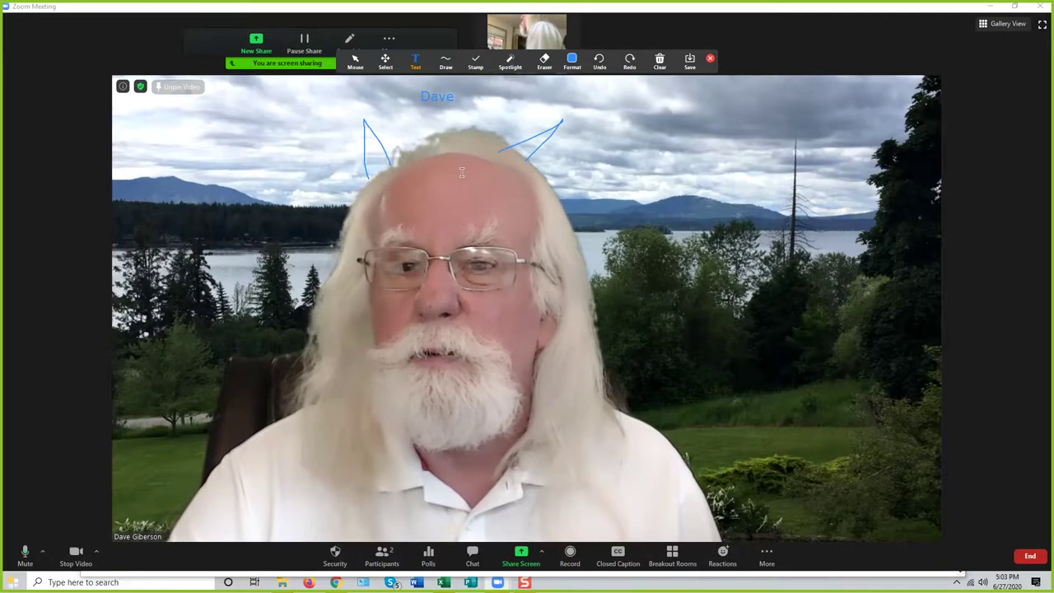
pyautogui.moveTo(508, 75)
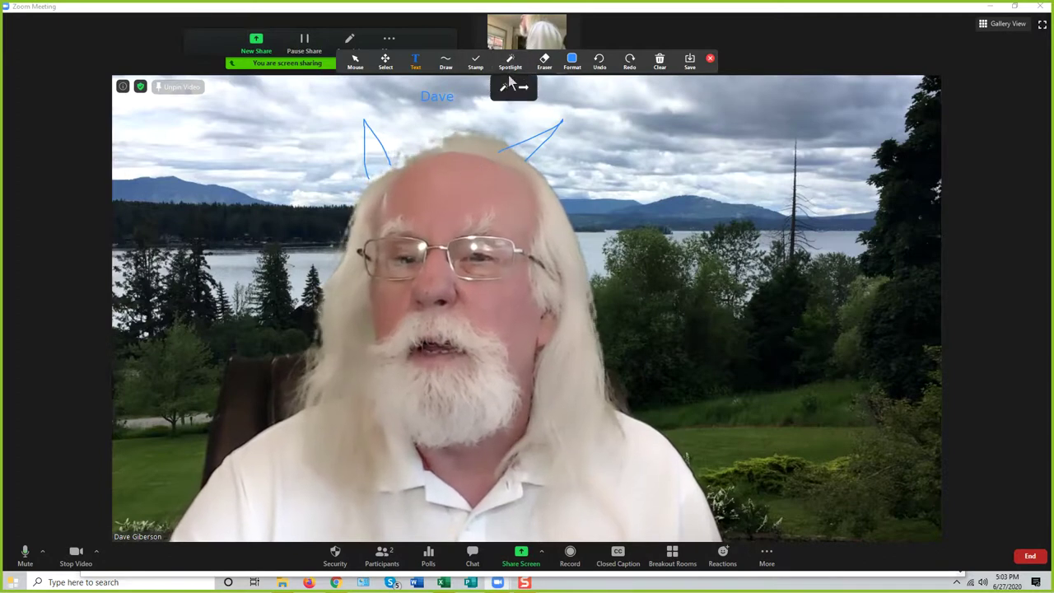
pyautogui.click(504, 86)
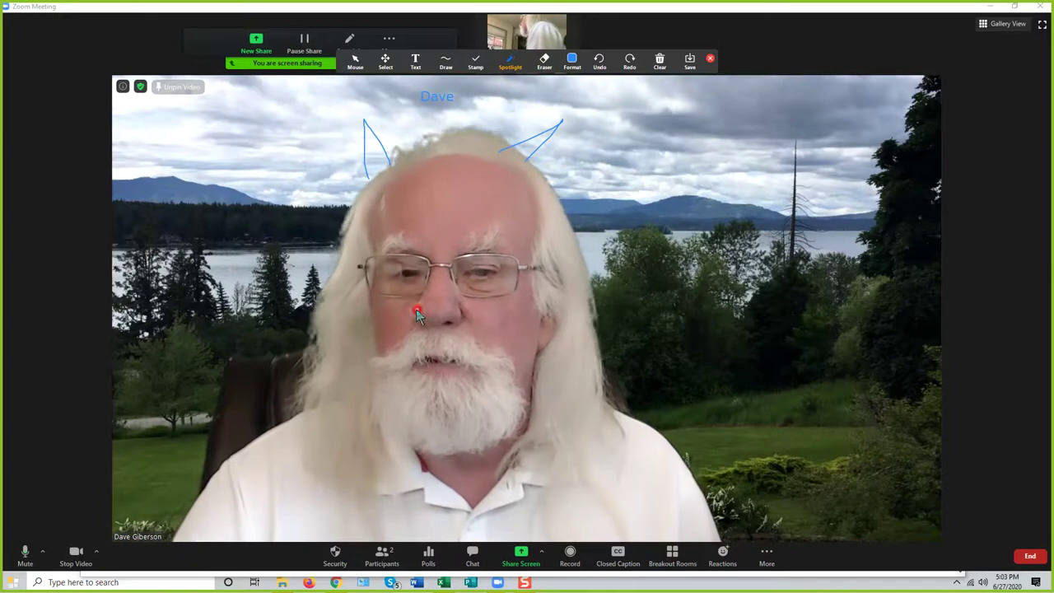
pyautogui.click(575, 60)
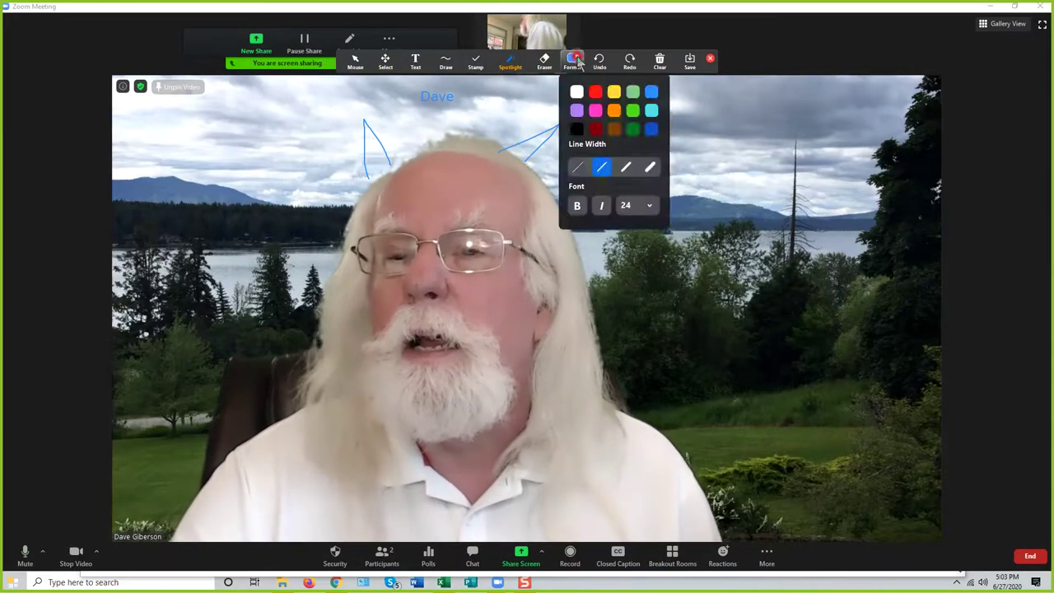
pyautogui.click(659, 60)
pyautogui.click(504, 63)
pyautogui.click(504, 86)
# Clear all drawings from the shared screen and close the annotation tools.
pyautogui.click(659, 60)
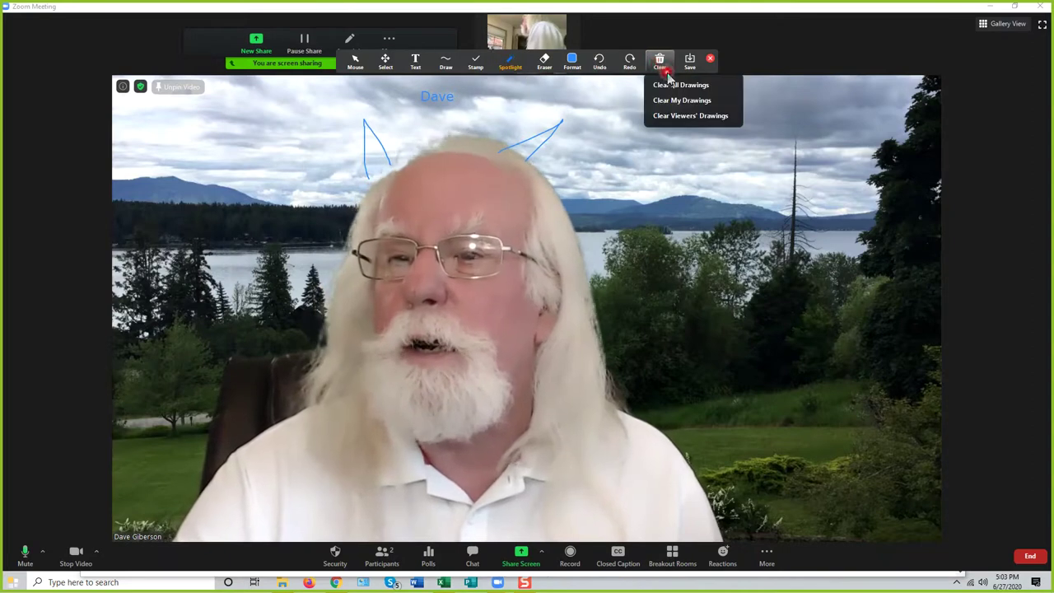
pyautogui.click(669, 86)
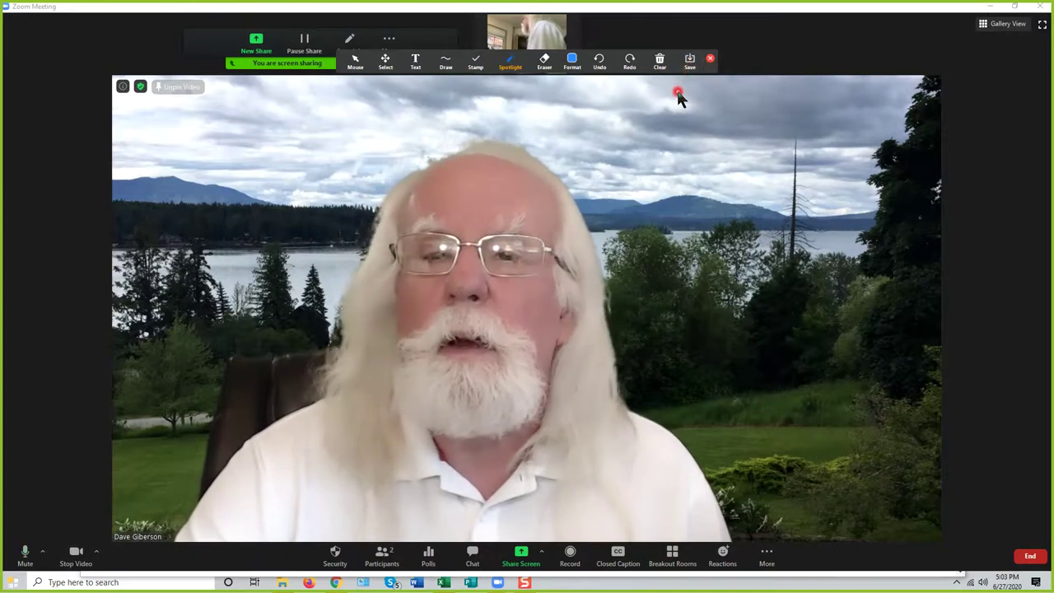
pyautogui.click(712, 59)
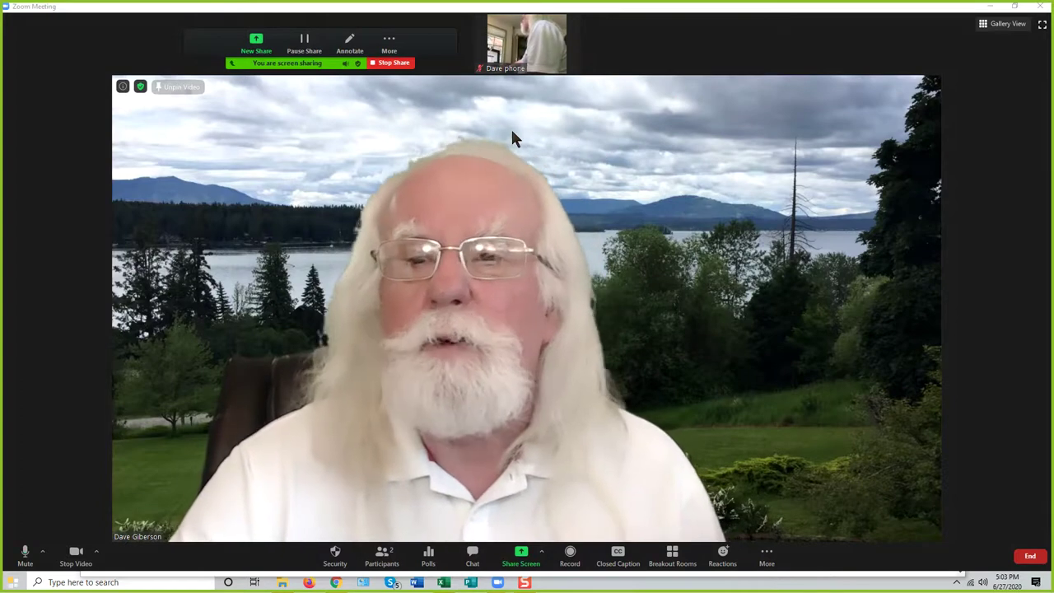
# Choose Optimize Share for Full-screen Video Clip for the current share and stop sharing the screen.
pyautogui.click(389, 41)
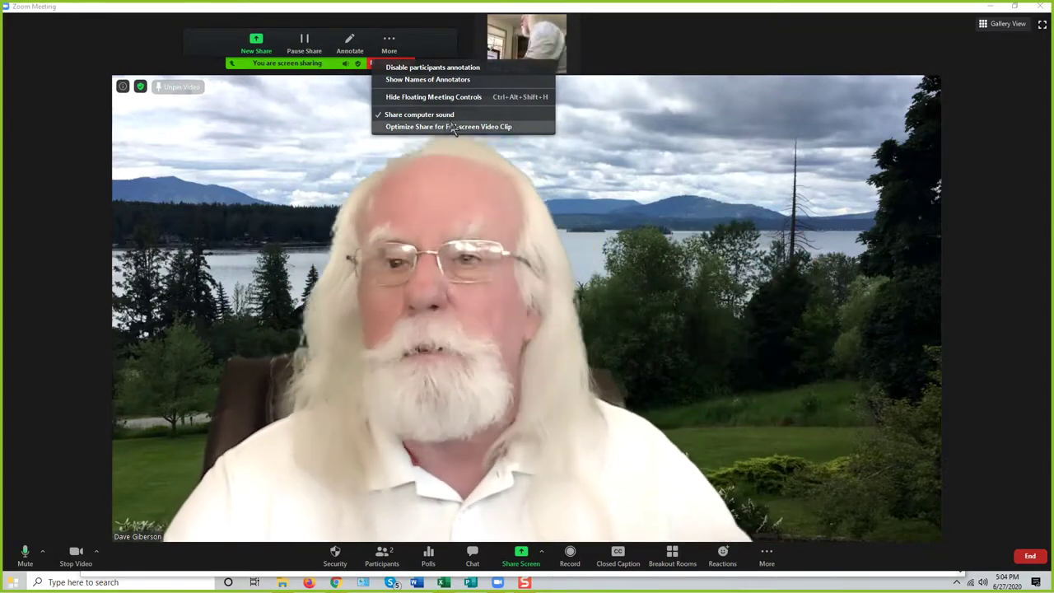
pyautogui.click(445, 128)
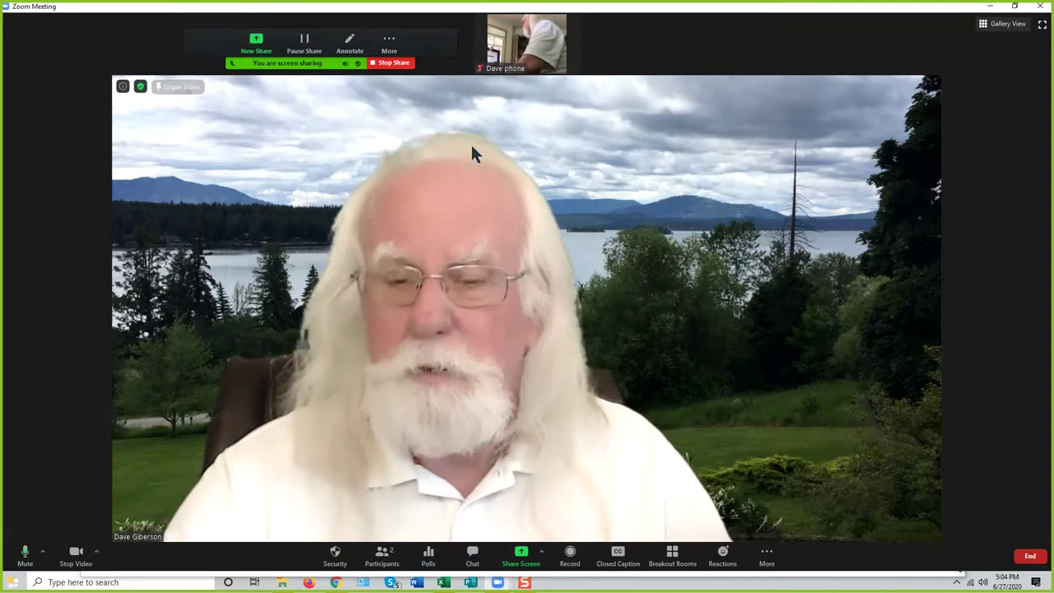
pyautogui.click(395, 63)
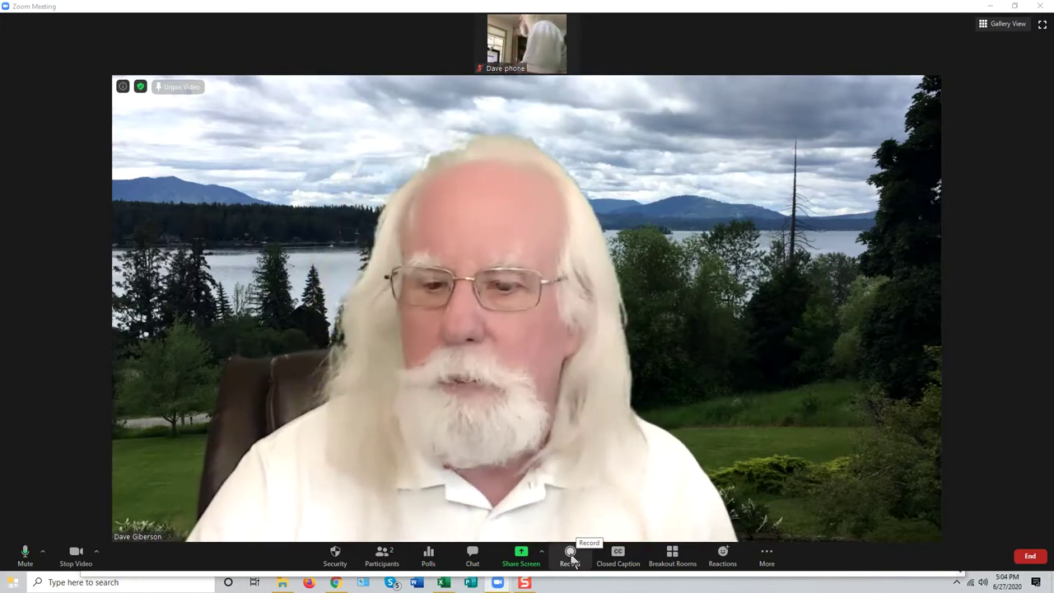
# View the choices for recording on this computer or to the cloud, and dismiss them without starting a recording.
pyautogui.click(570, 559)
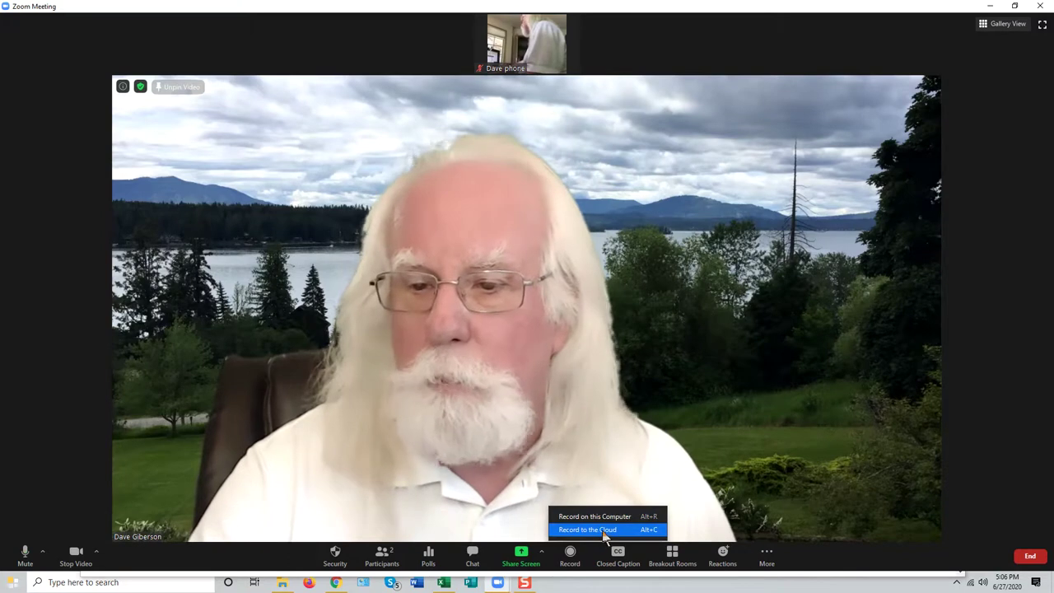
pyautogui.click(697, 497)
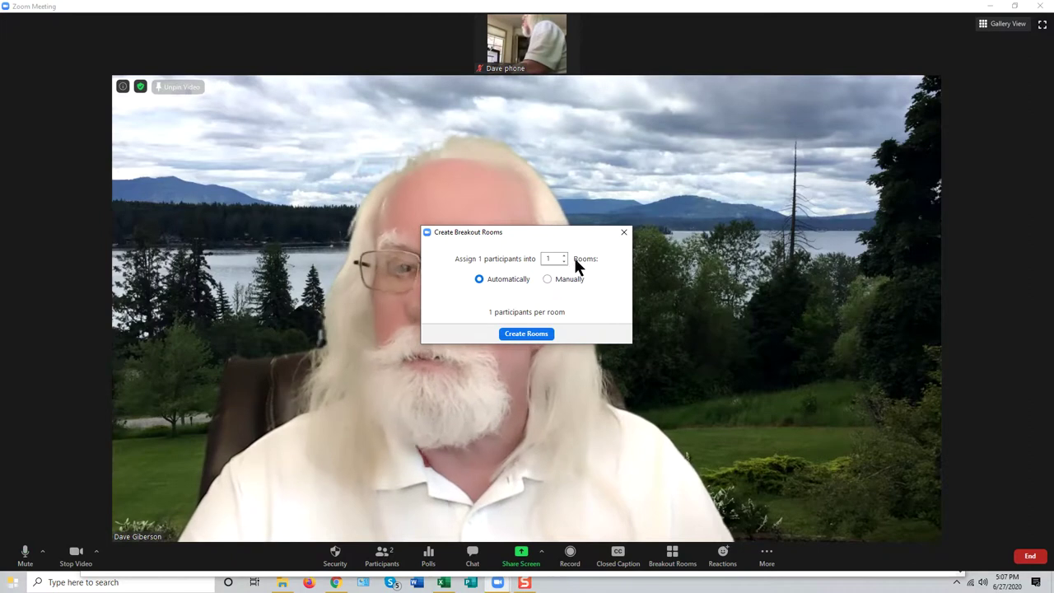
# Close the Create Breakout Rooms dialog without creating rooms and view the live streaming options.
pyautogui.click(624, 233)
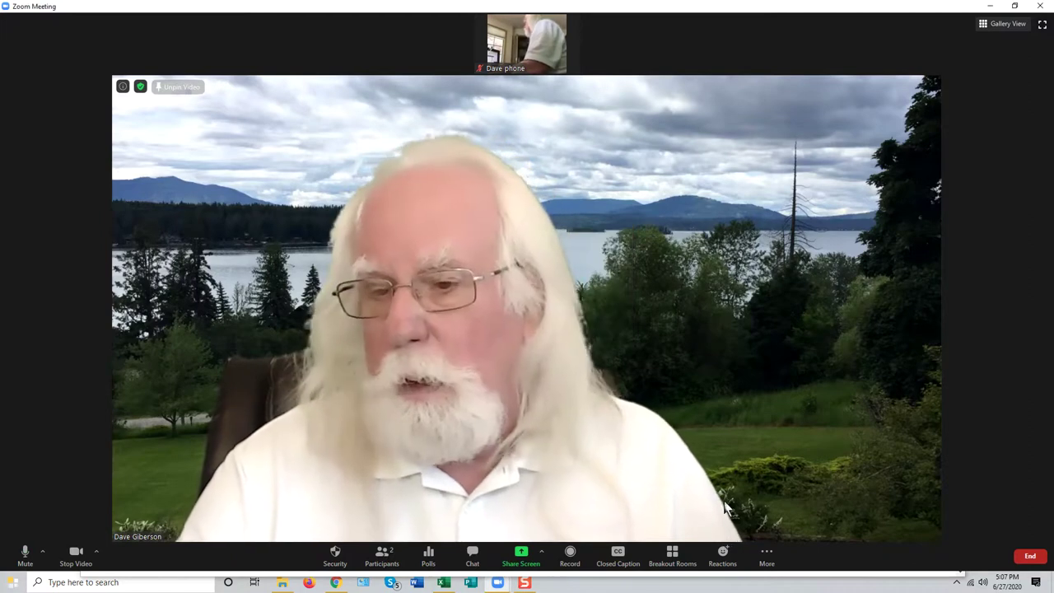
pyautogui.click(767, 558)
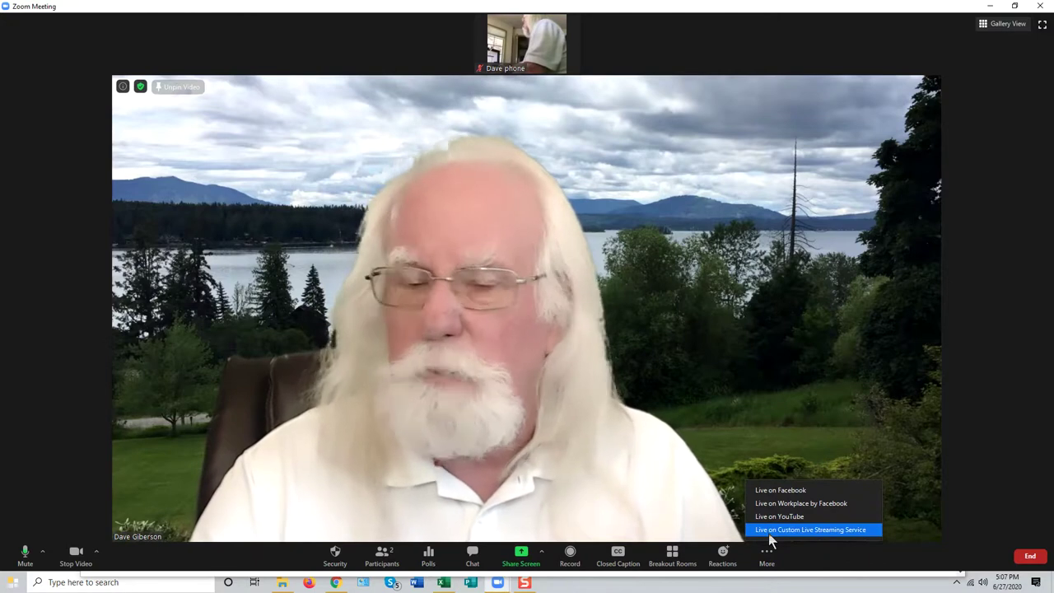